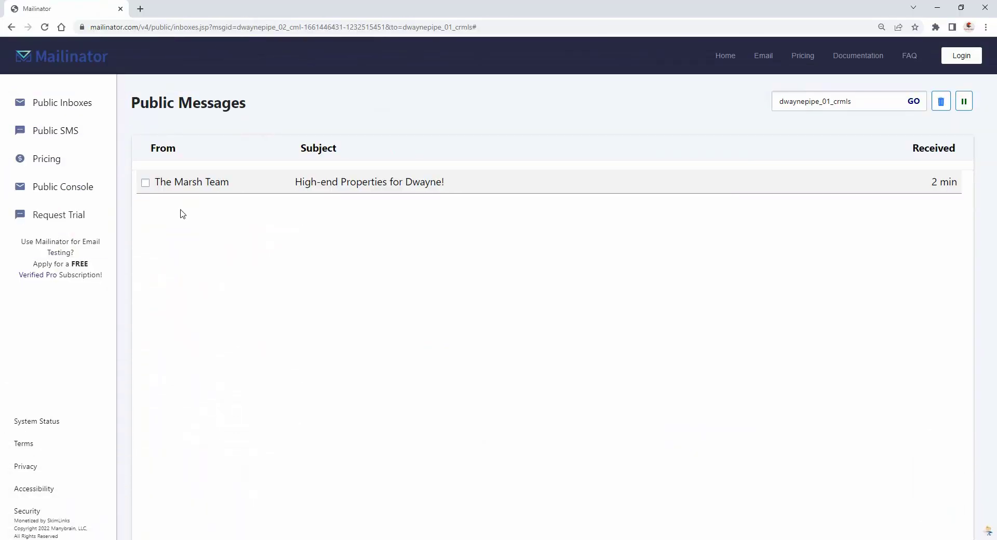
Open the agent's 'High-end Properties' welcome email for the client in the Mailinator public inbox.
left_click(198, 186)
Scroll the email and use VIEW PROPERTIES to bring up the 130 OneHome listings in a new tab.
scroll(277, 327, "down", 5)
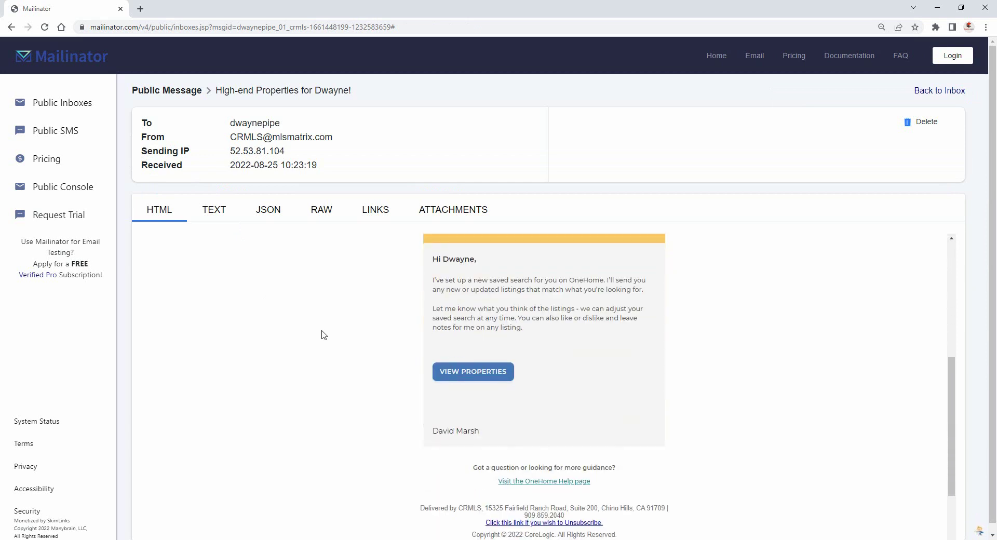
left_click(453, 373)
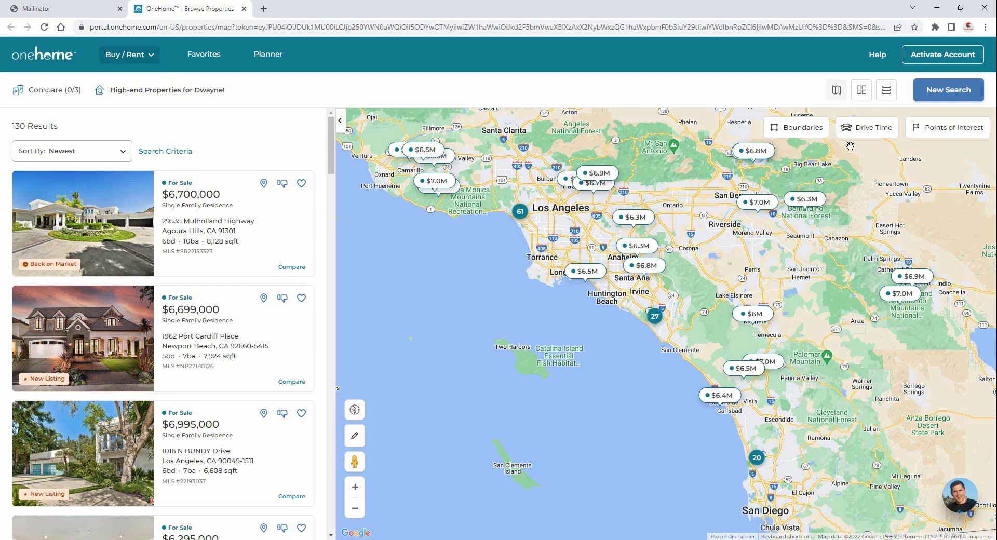
Start account activation, entering the client's first and last name and pasting the password twice.
left_click(929, 60)
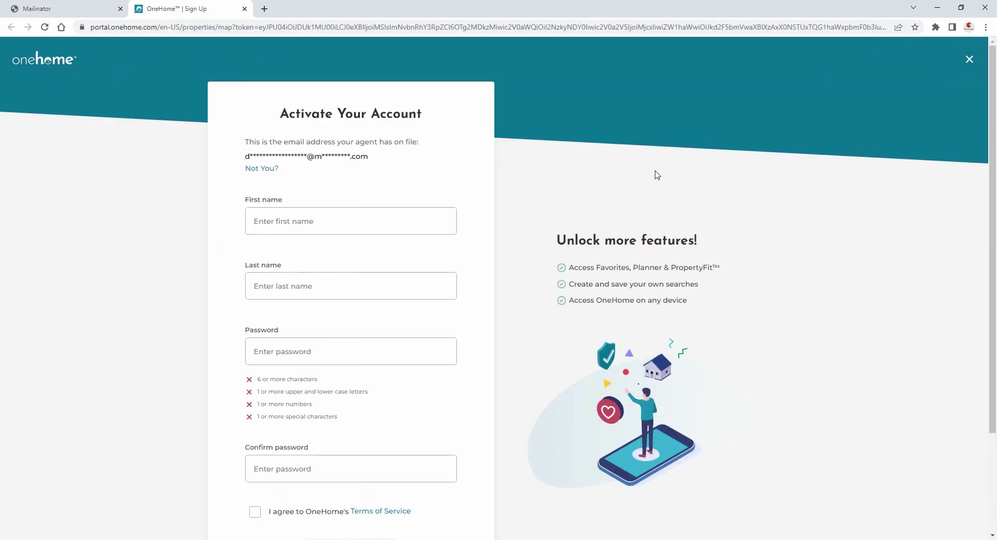
left_click(436, 229)
type("Dwayne")
key("Tab")
type("Pipe")
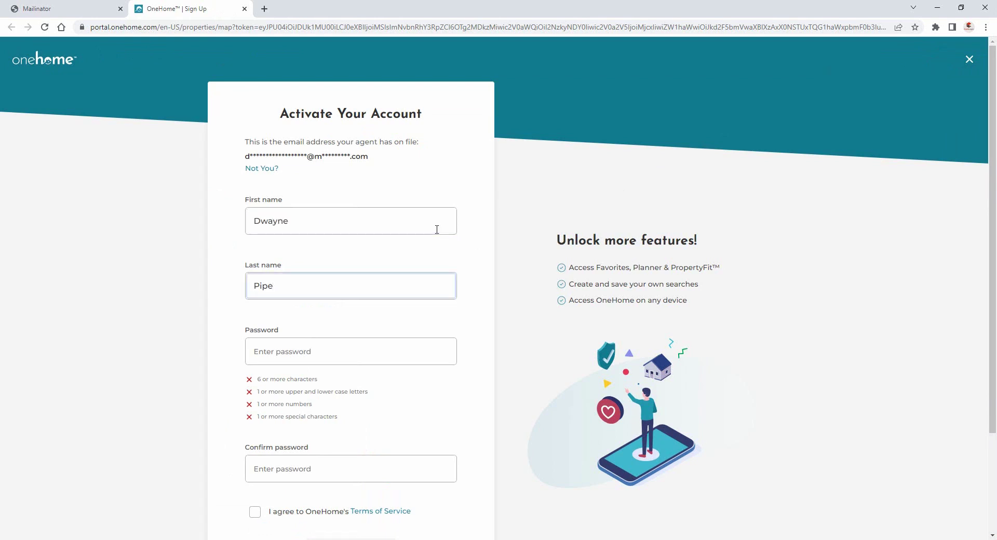
key("Tab")
key("ctrl+v")
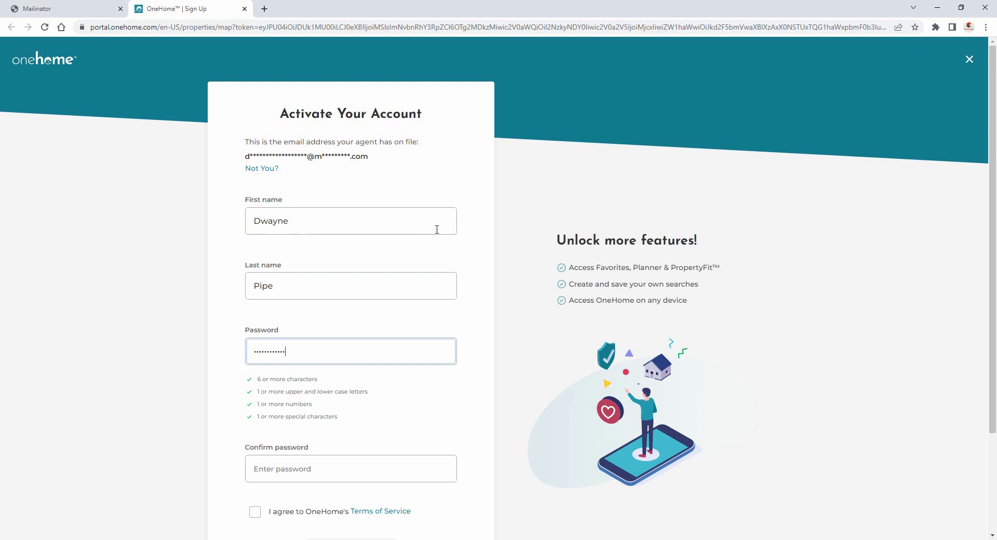
key("Tab")
key("ctrl+v")
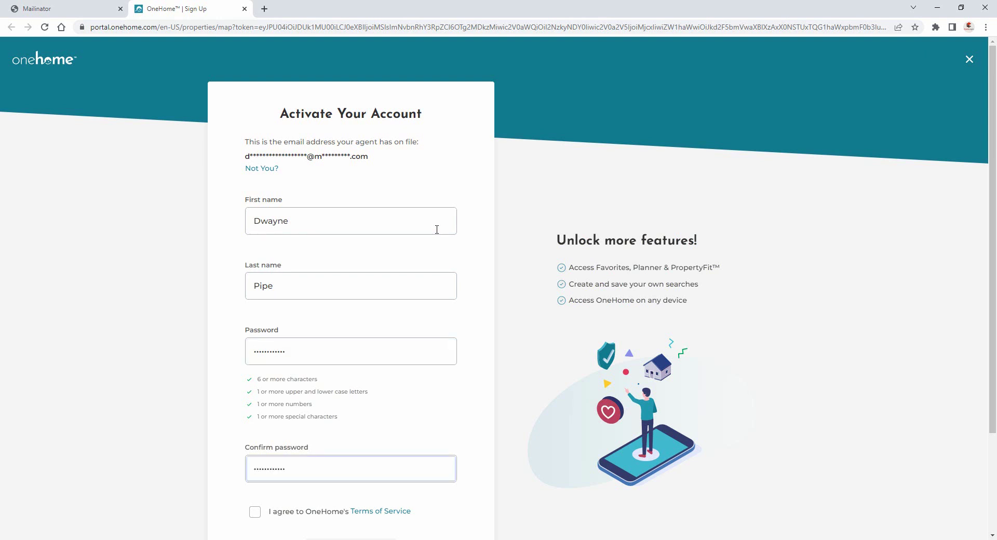
Accept the Terms of Service and activate the account.
scroll(437, 229, "down", 2)
left_click(255, 385)
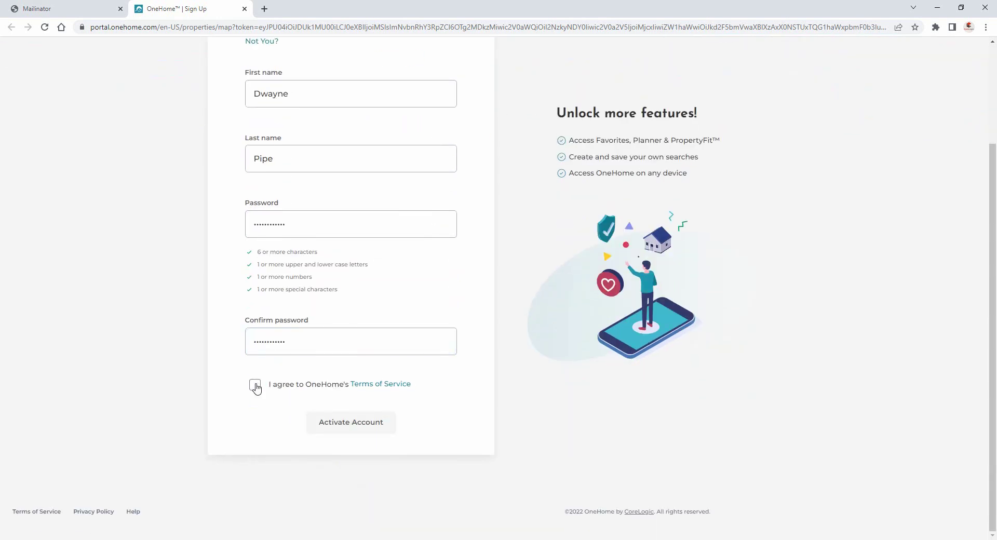
left_click(601, 482)
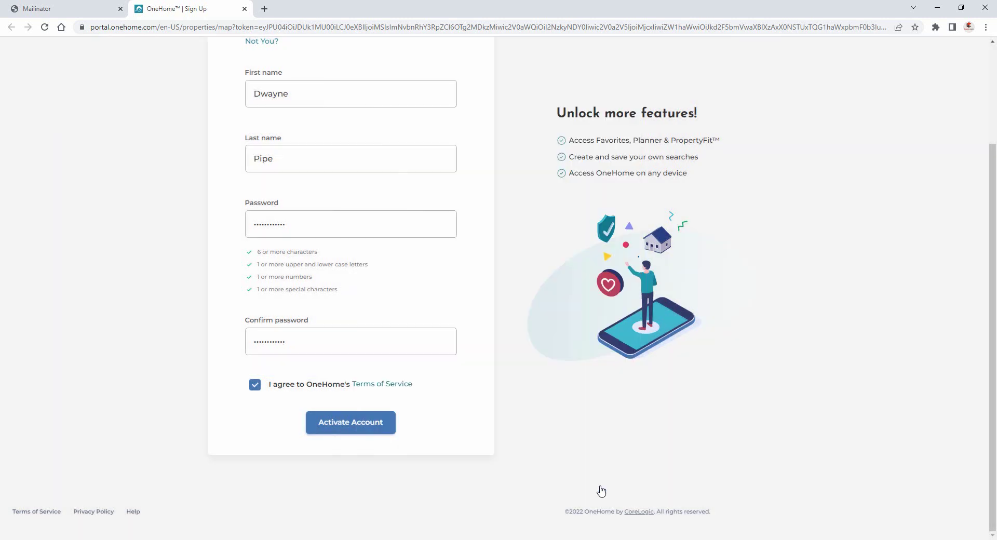
left_click(372, 422)
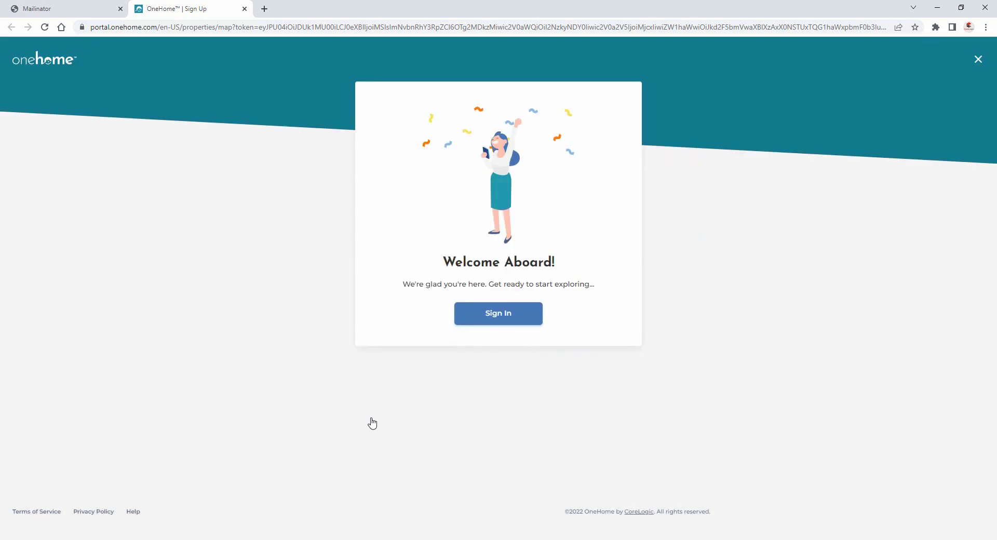
Continue from the welcome page and sign in with the pasted account e-mail and password.
left_click(495, 316)
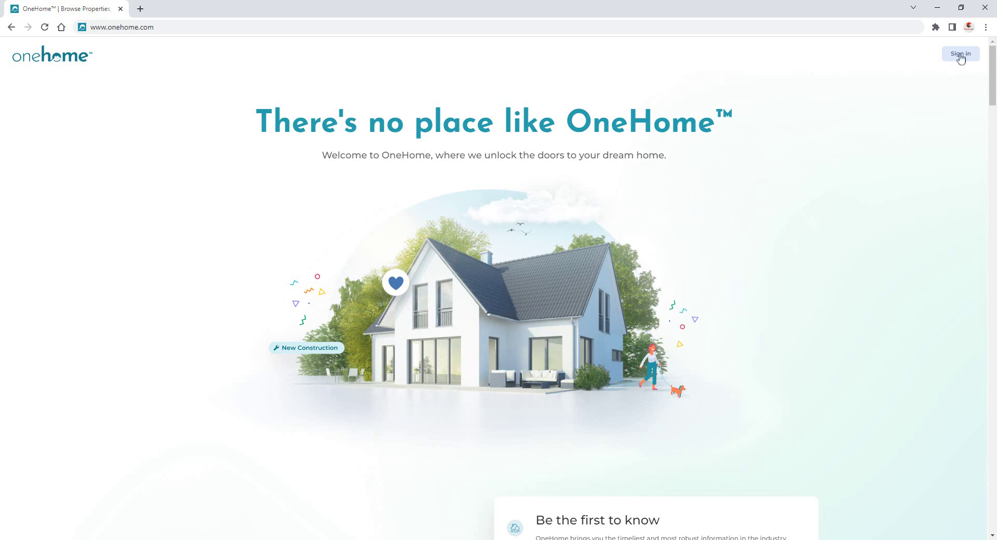
left_click(960, 54)
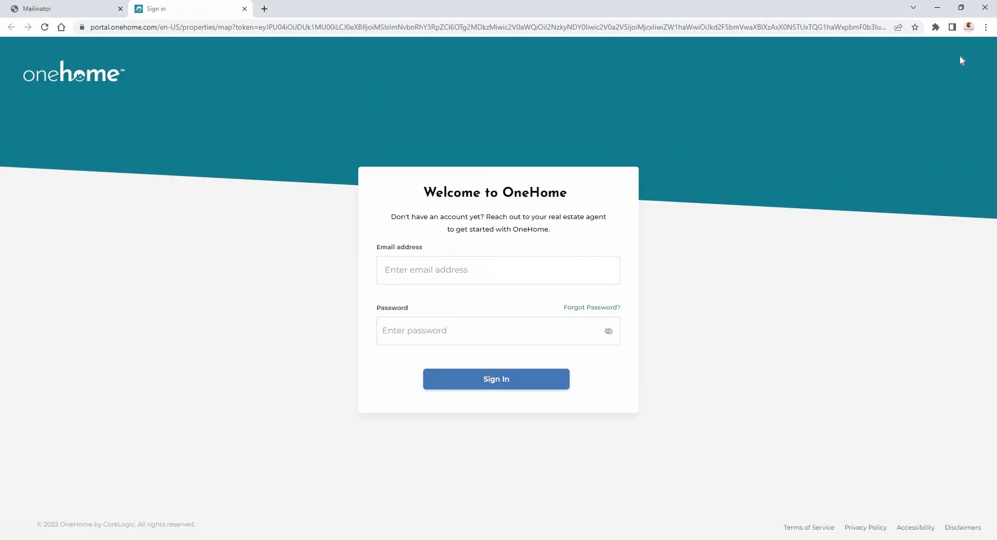
left_click(588, 263)
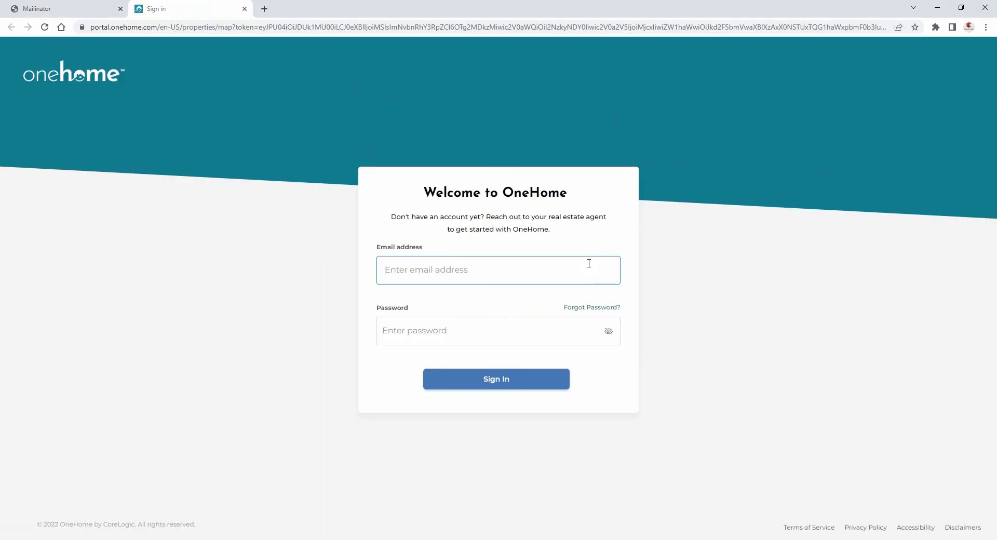
key("ctrl+v")
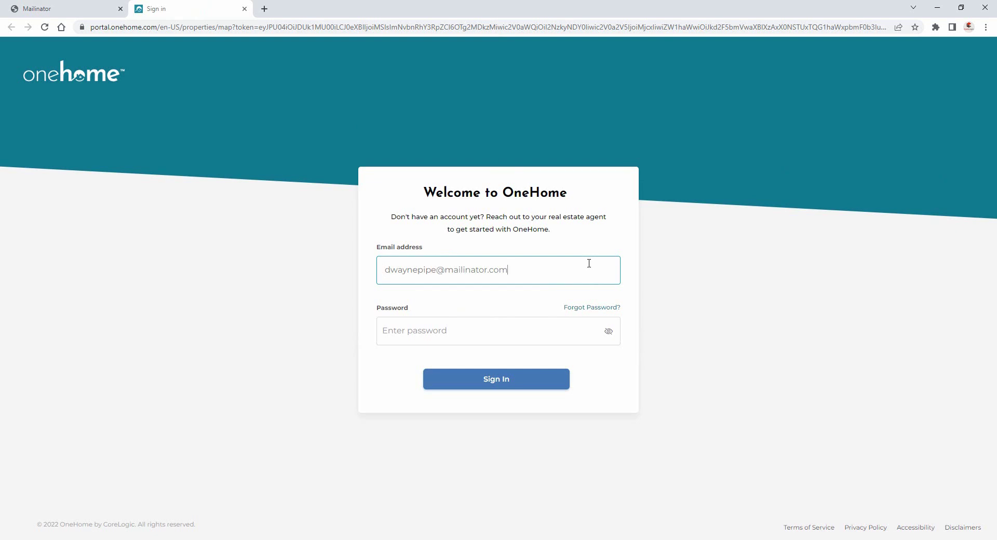
left_click(581, 328)
key("ctrl+v")
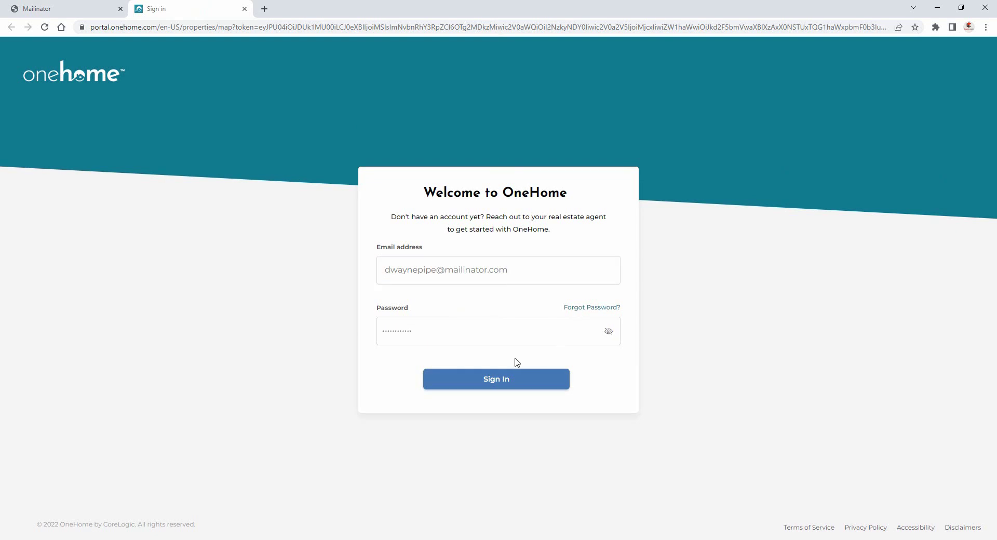
left_click(499, 379)
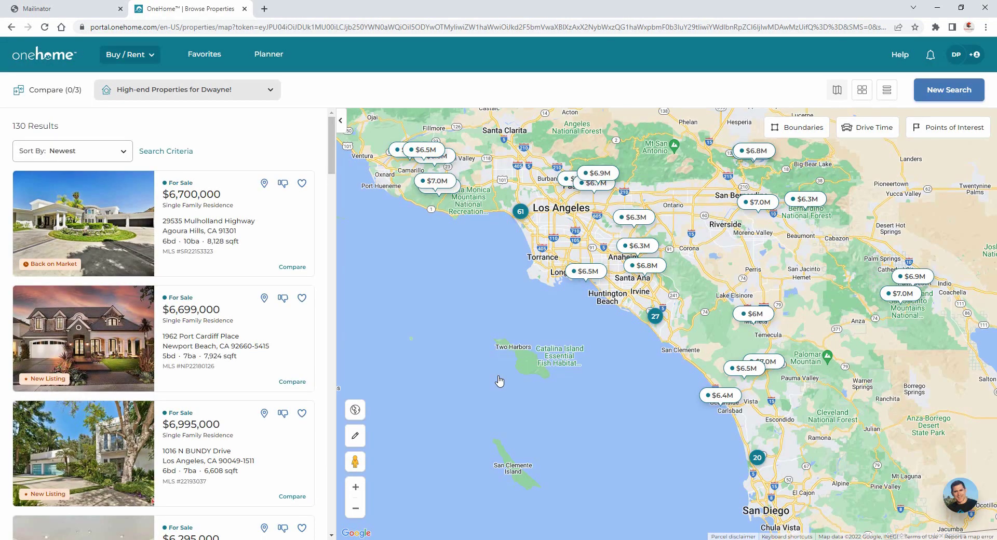
Open the 44 Balboa Coves listing and browse its photos, including the 51-photo gallery grid.
left_click_drag(330, 171, 328, 407)
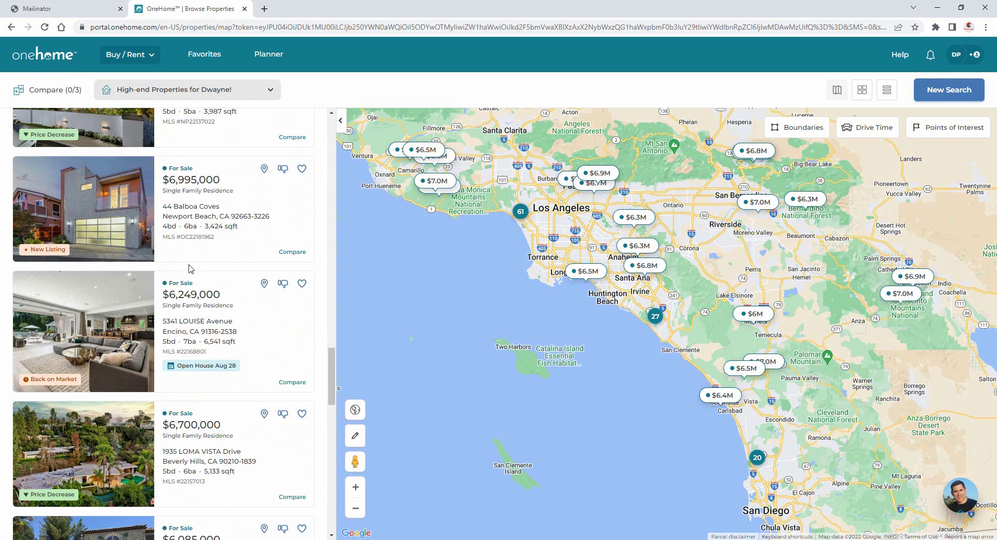
left_click(135, 240)
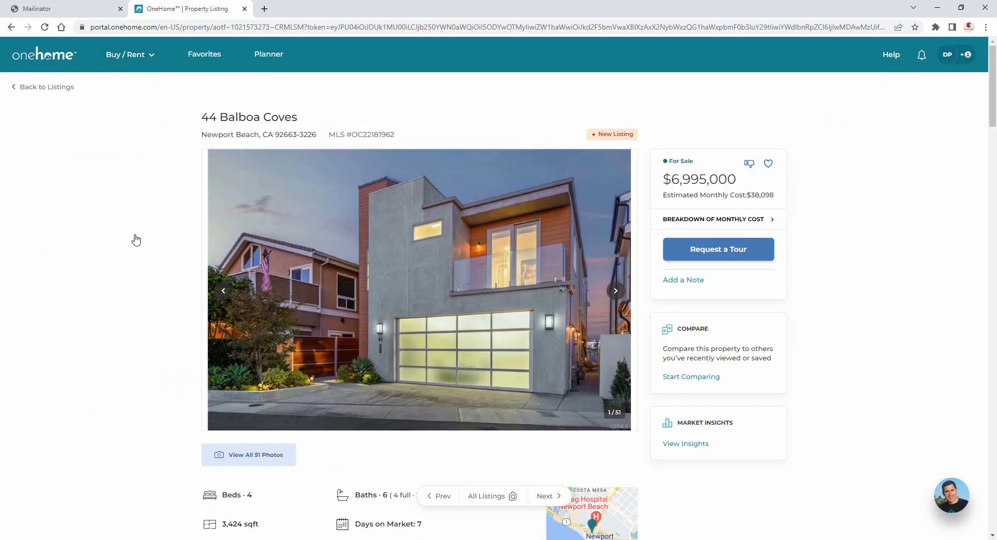
left_click(615, 291)
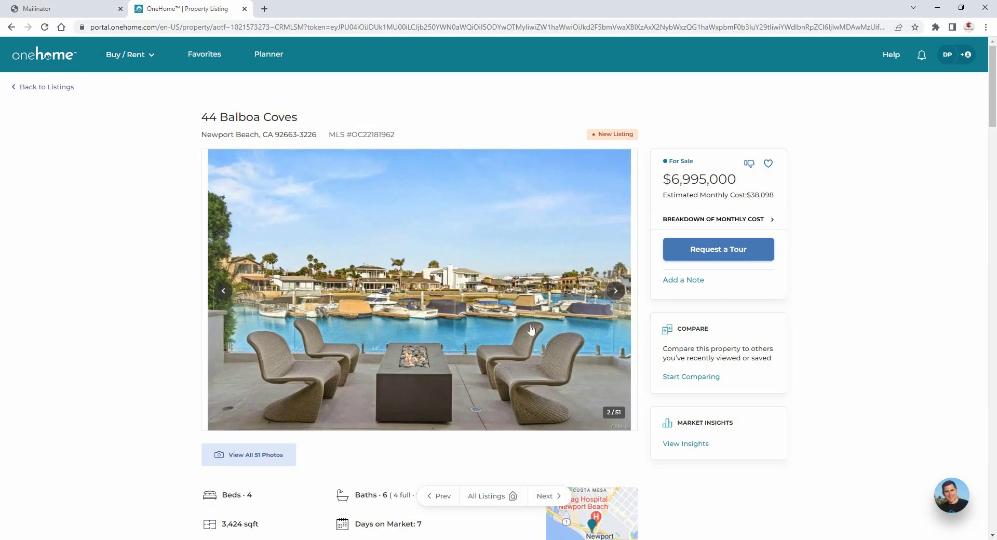
left_click(276, 455)
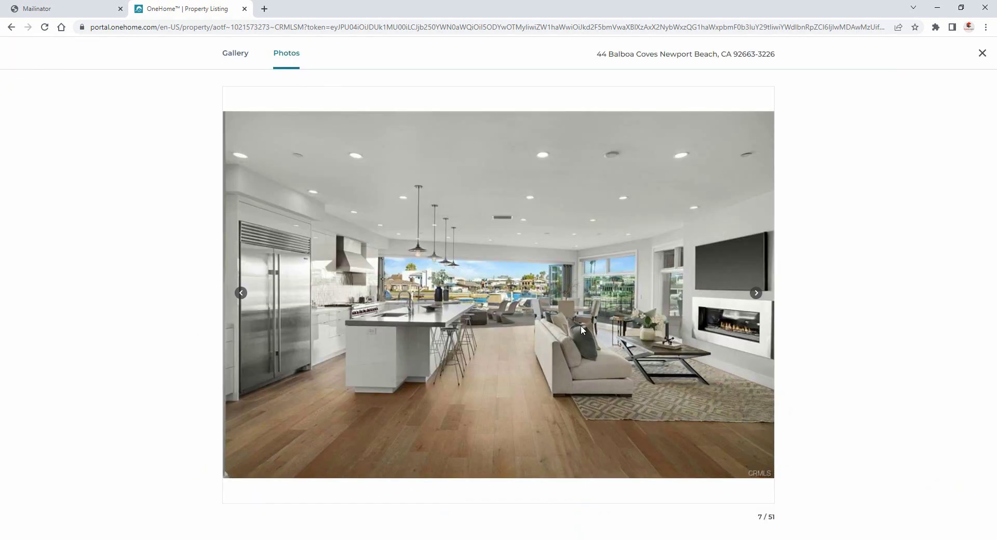
left_click(756, 294)
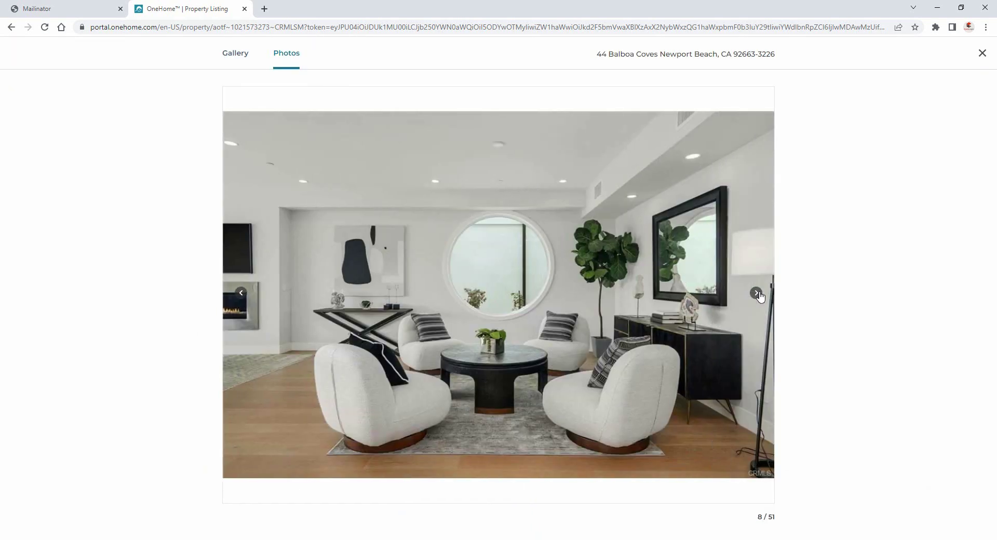
left_click(757, 294)
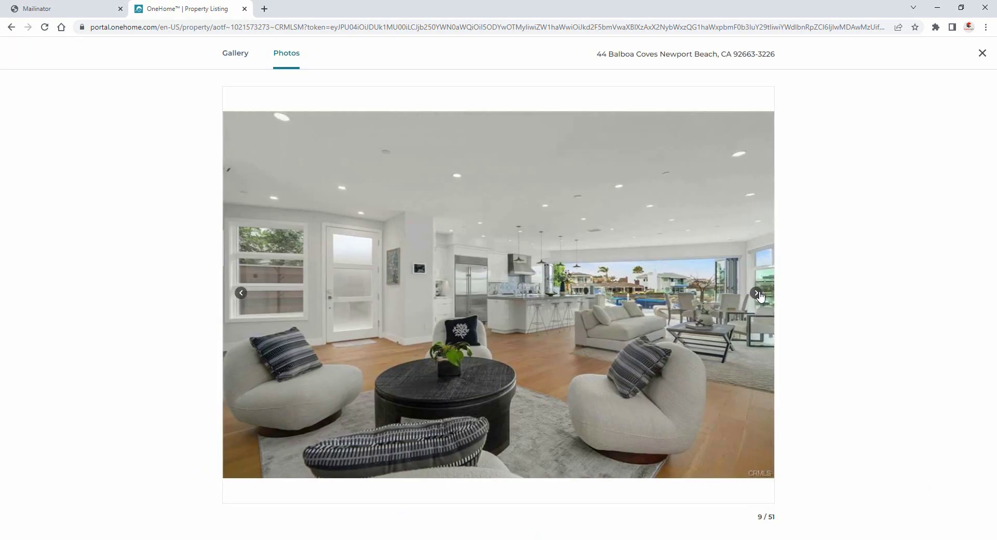
left_click(234, 63)
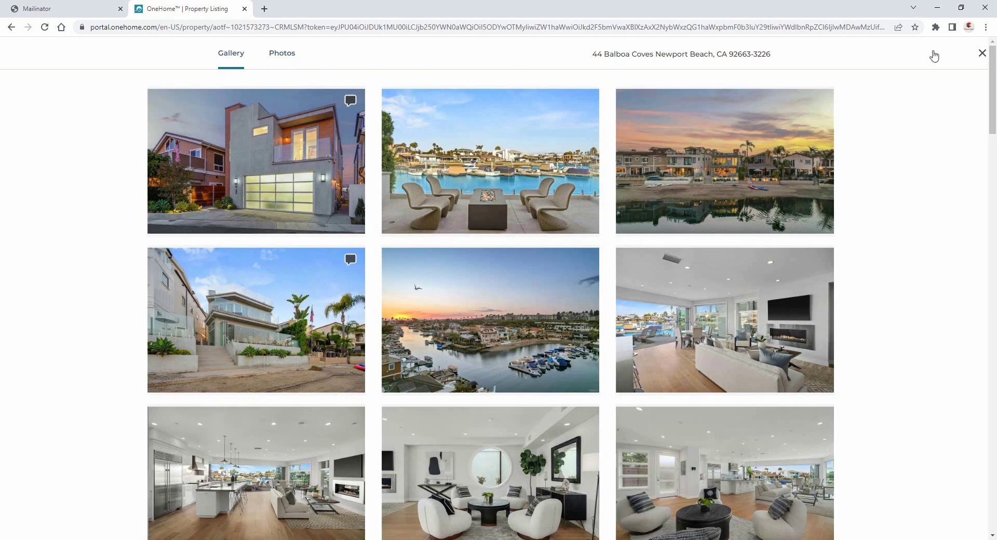
left_click(983, 55)
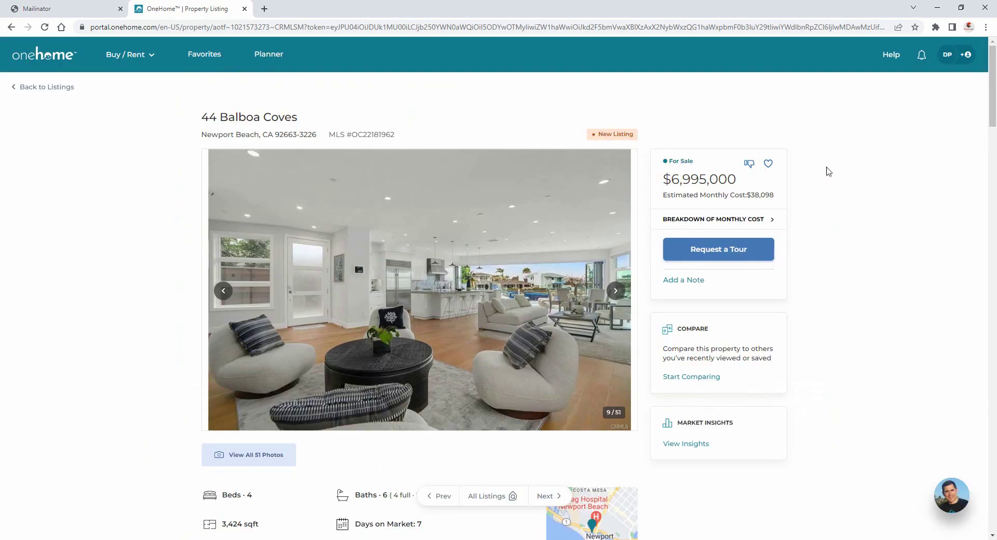
Review the monthly cost breakdown, expanding and collapsing the mortgage details.
left_click(746, 218)
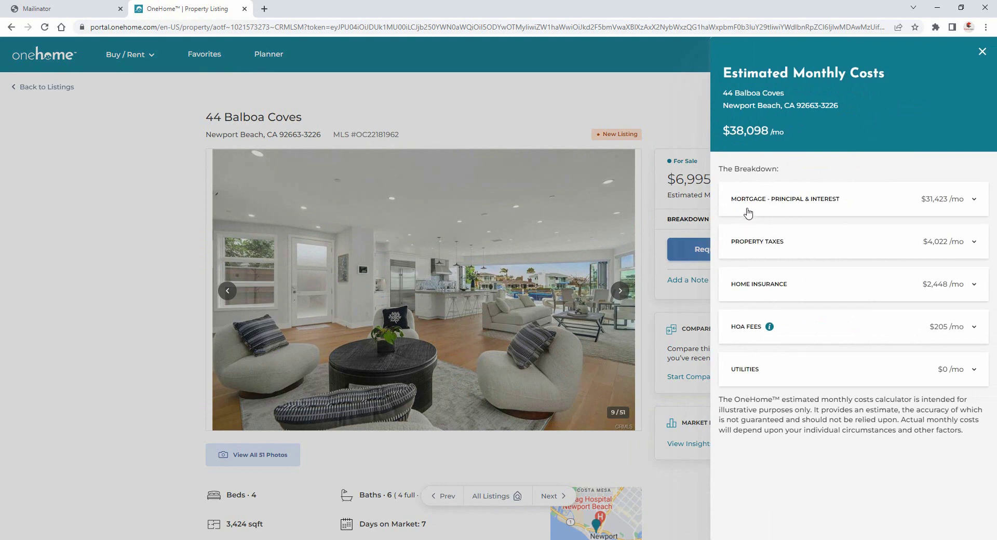
left_click(748, 210)
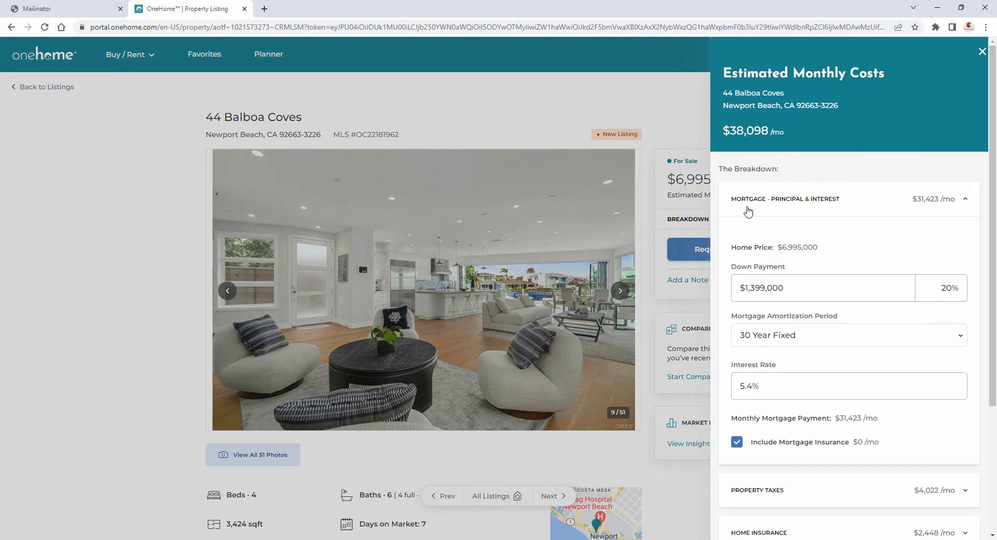
left_click(747, 210)
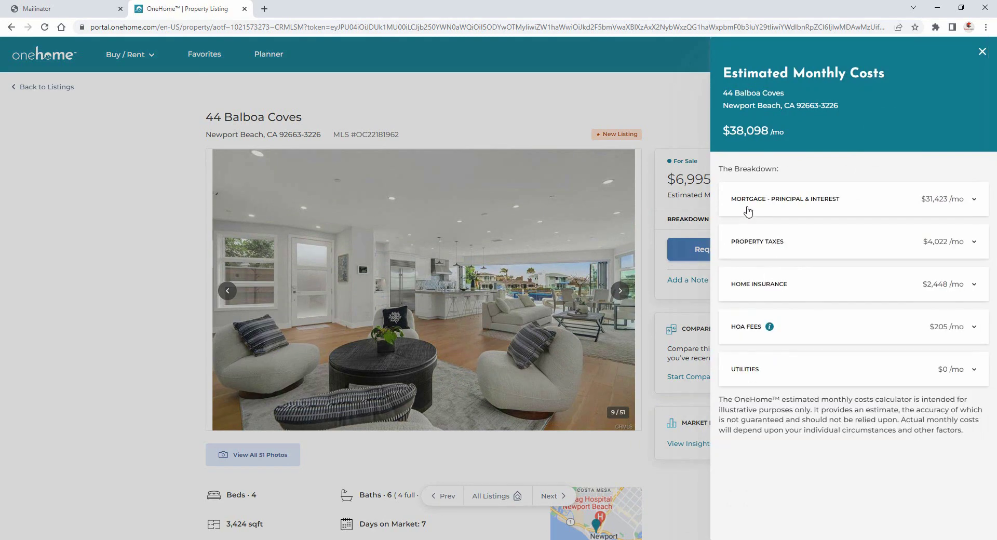
left_click(980, 52)
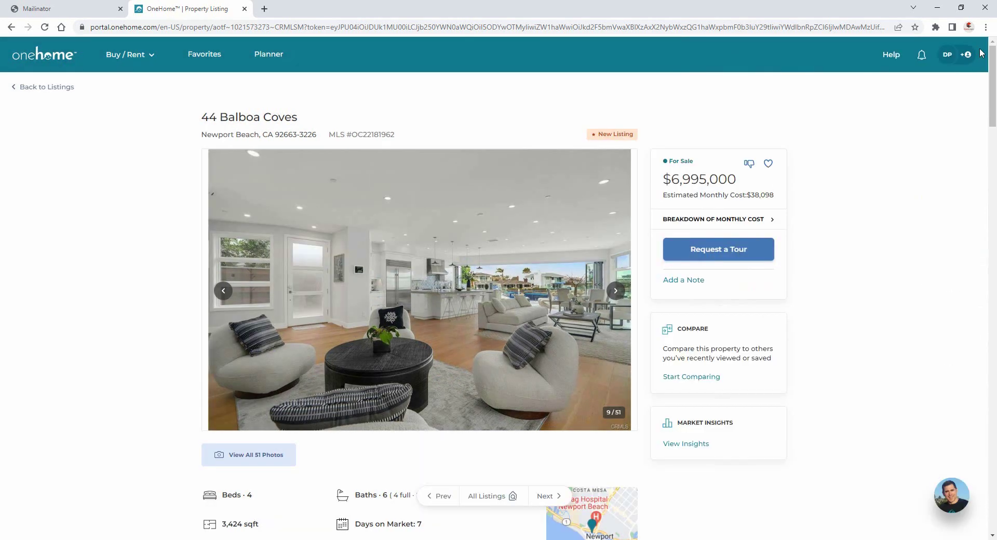
Request a tour on Sep 15, 2022 in the 3:00PM–6:00PM slot.
left_click(728, 251)
left_click(930, 205)
type("09152022")
left_click(732, 322)
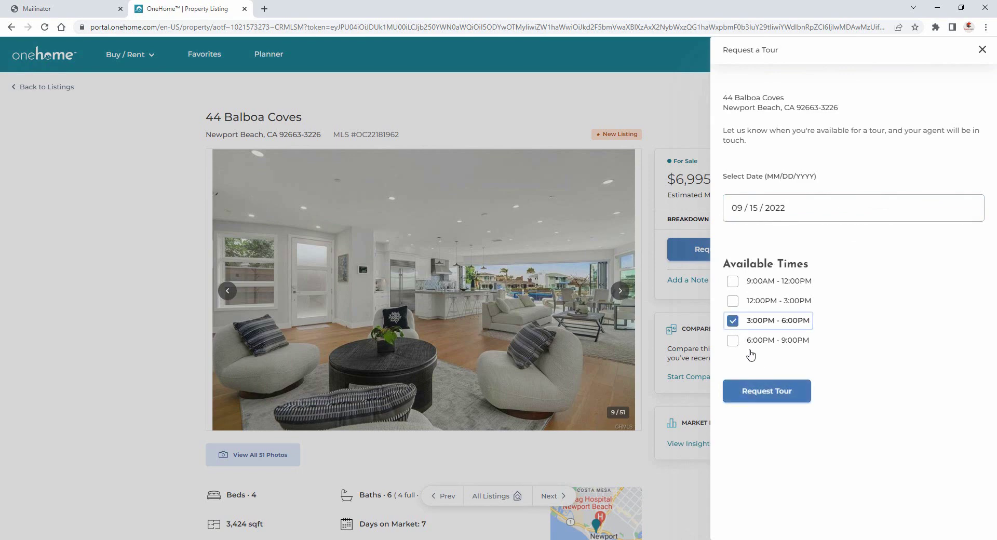
left_click(773, 393)
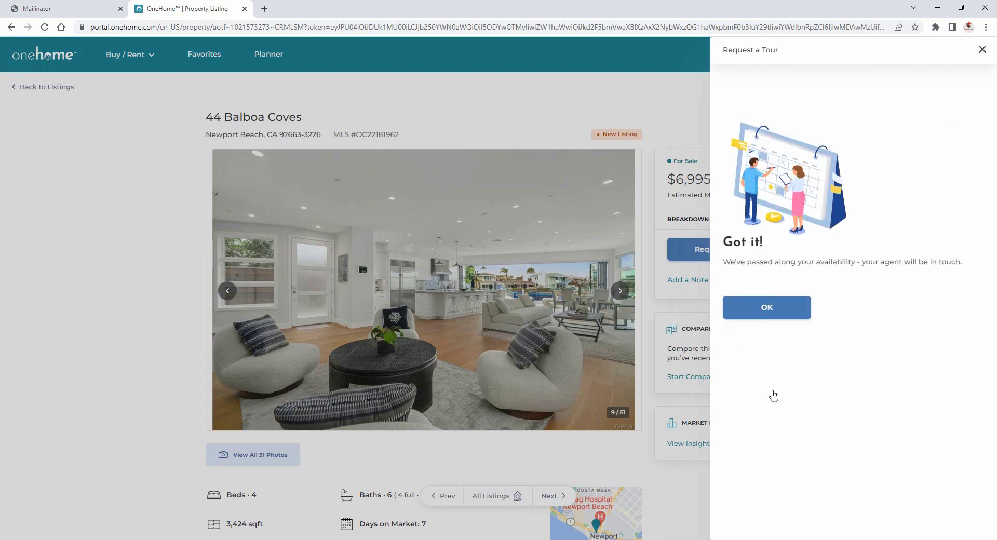
left_click(769, 309)
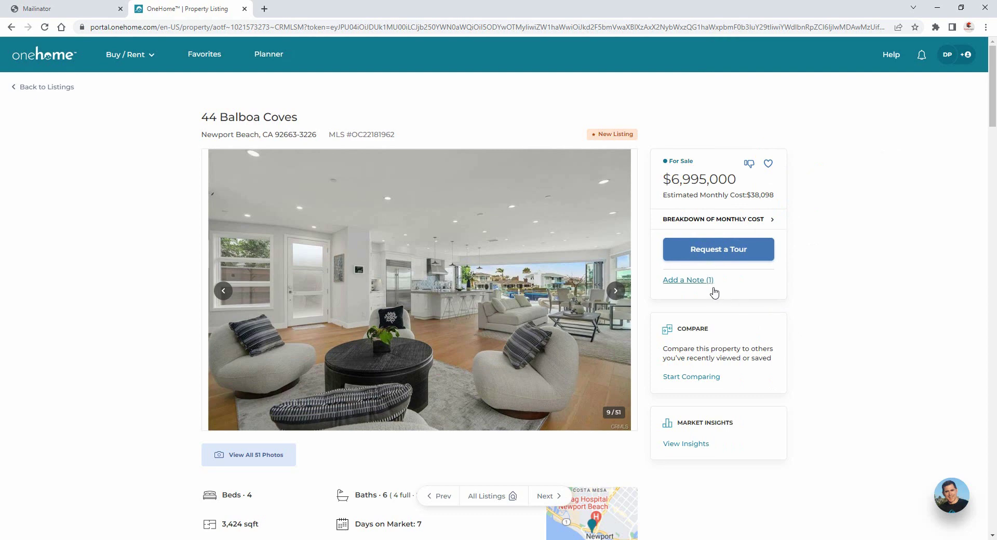
Add the note 'Please pick me up.' to the listing and close the notes panel.
left_click(695, 280)
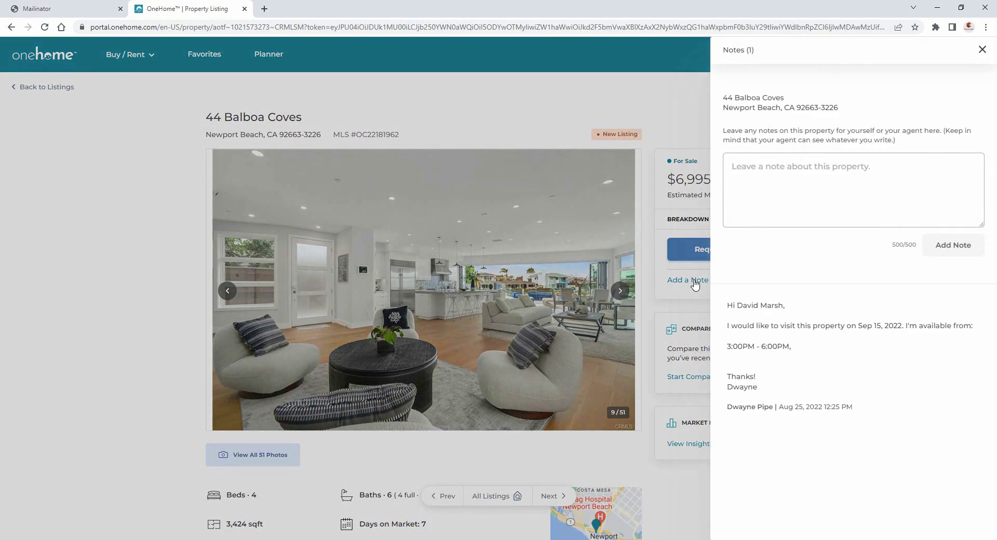
left_click(948, 172)
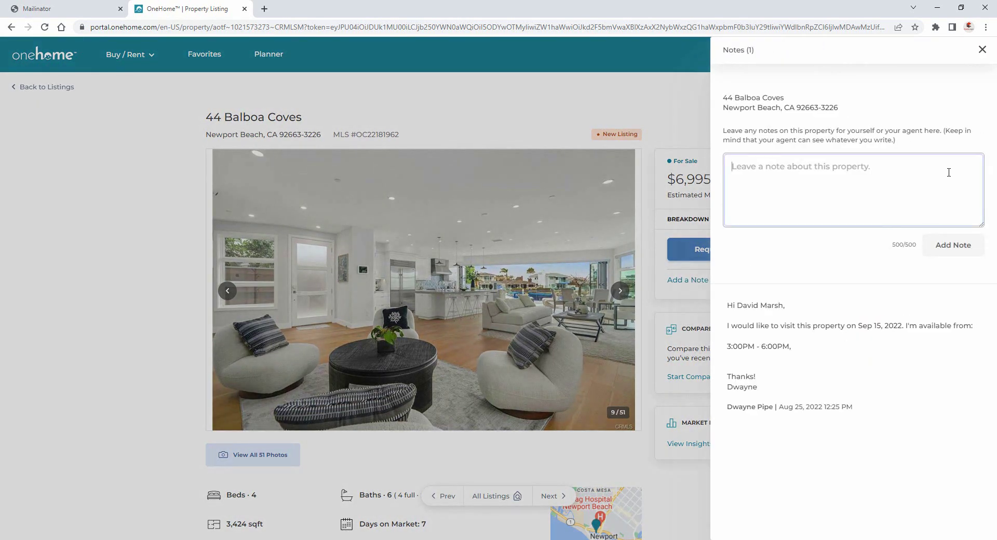
type("Please pick me up.")
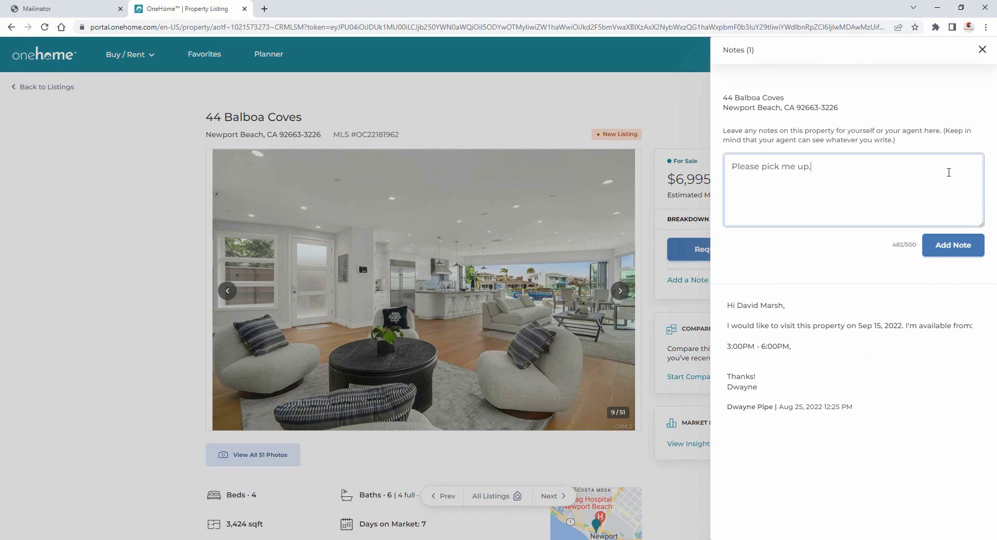
left_click(950, 245)
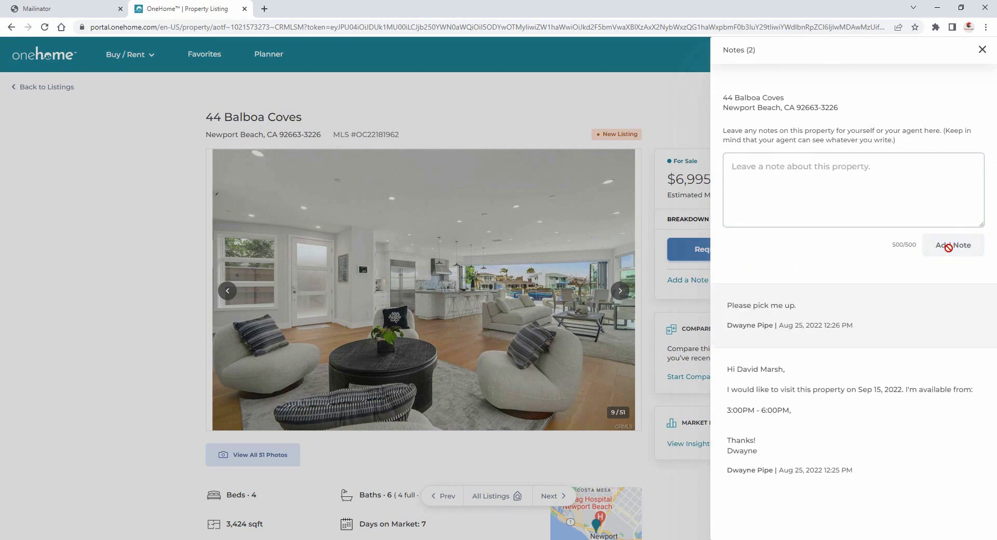
left_click(981, 50)
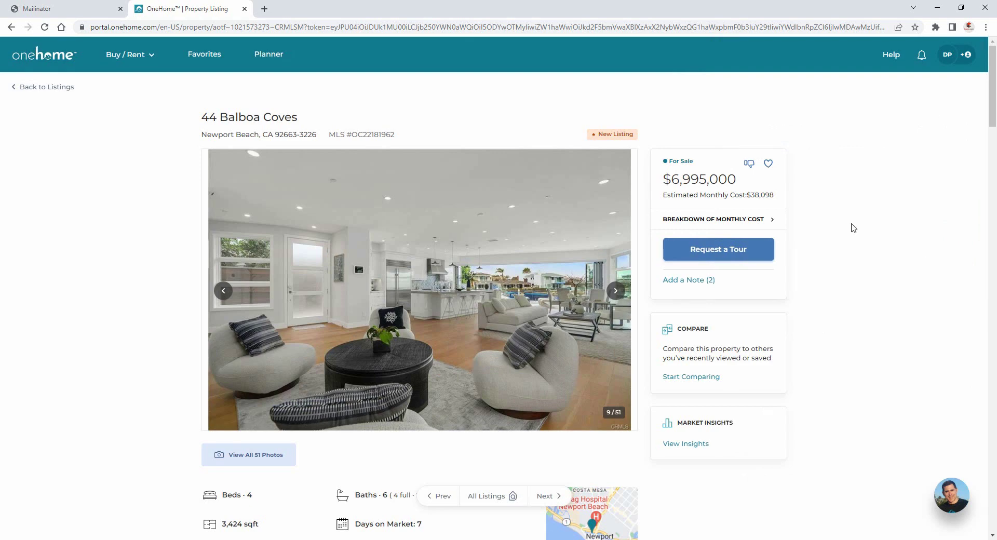
left_click(714, 378)
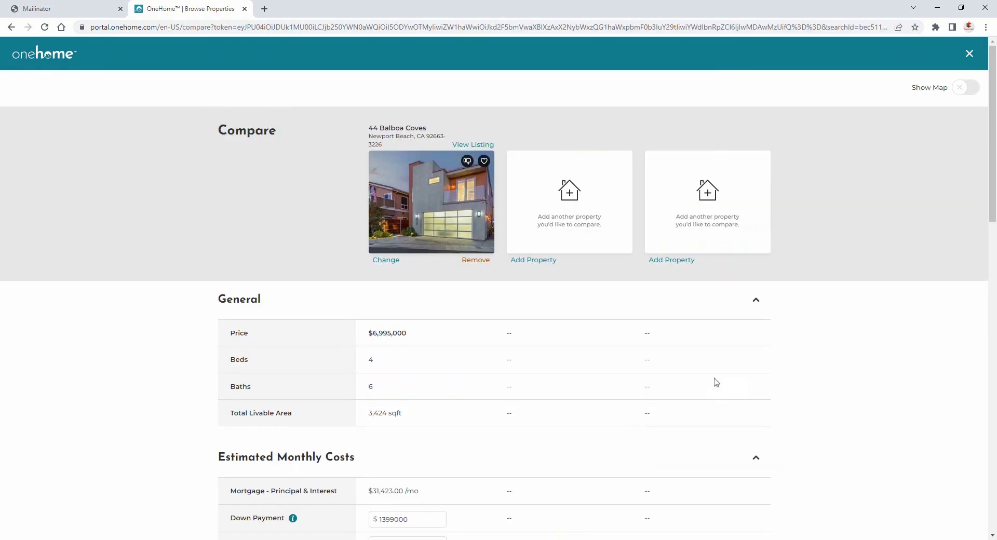
left_click(970, 56)
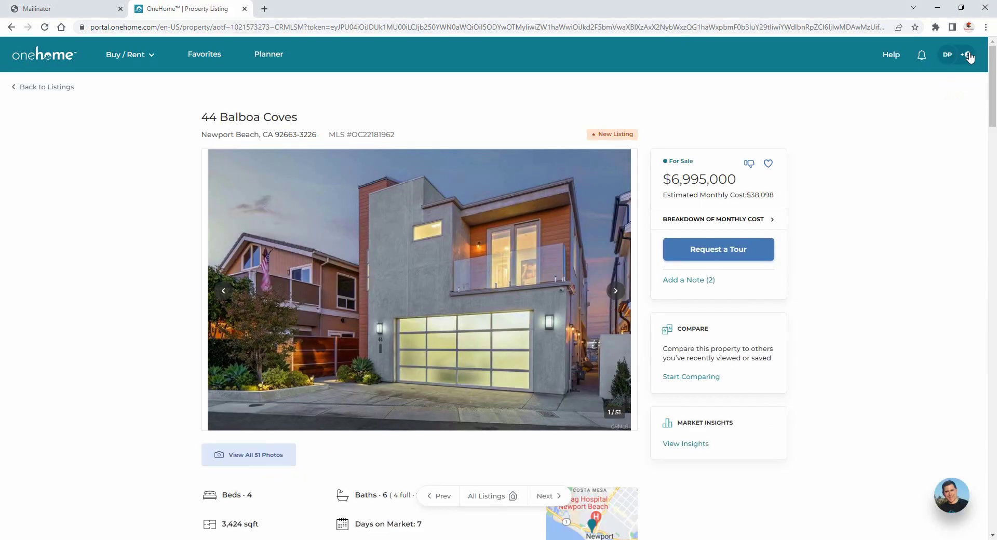
left_click(685, 444)
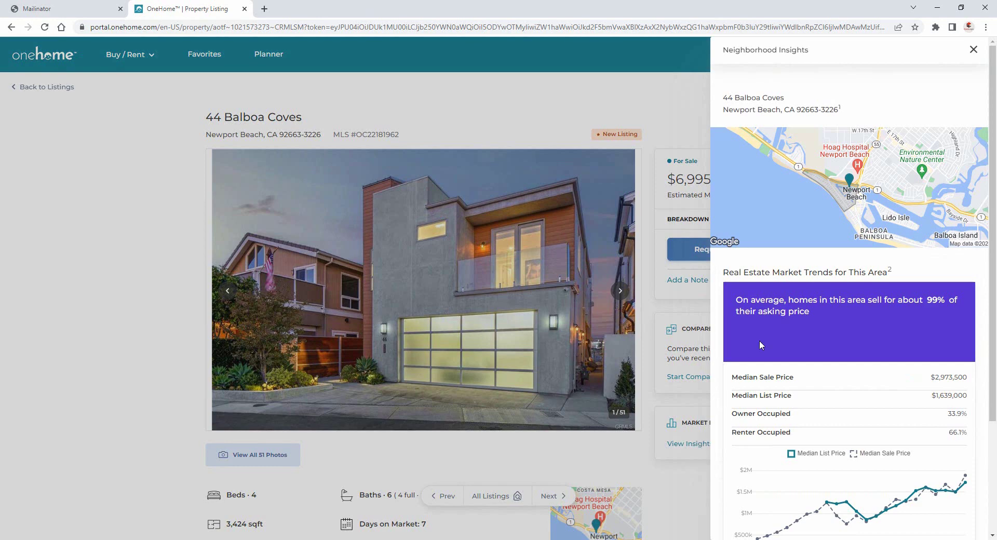
left_click(973, 50)
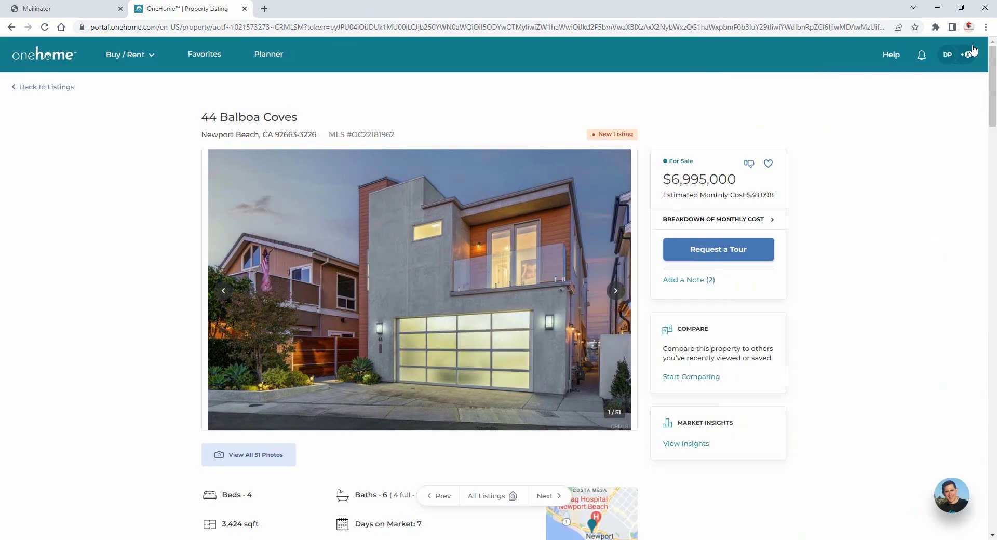
left_click_drag(992, 52, 992, 113)
left_click(619, 156)
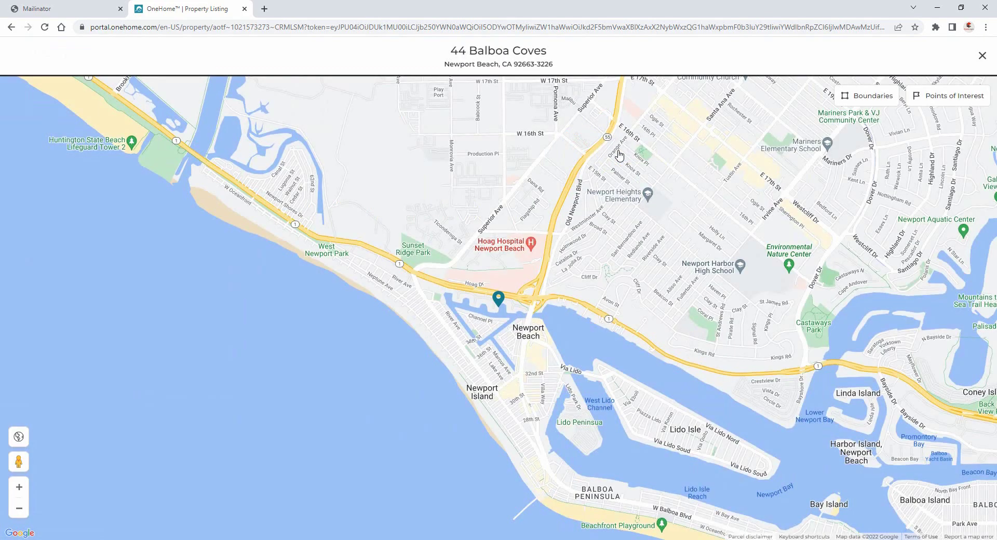
scroll(619, 154, "up", 2)
scroll(617, 152, "down", 2)
left_click(982, 56)
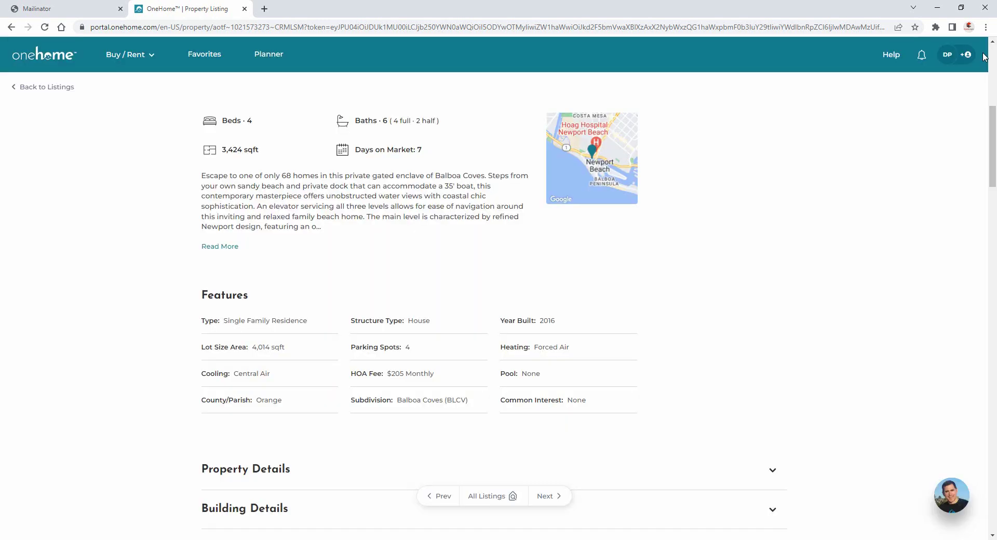
left_click_drag(991, 112, 986, 164)
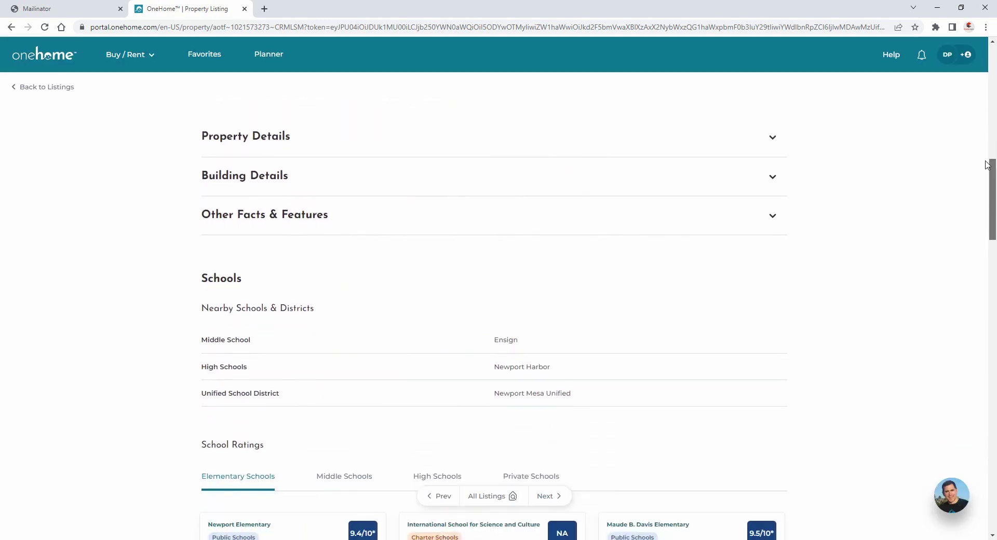
left_click(763, 128)
left_click(762, 127)
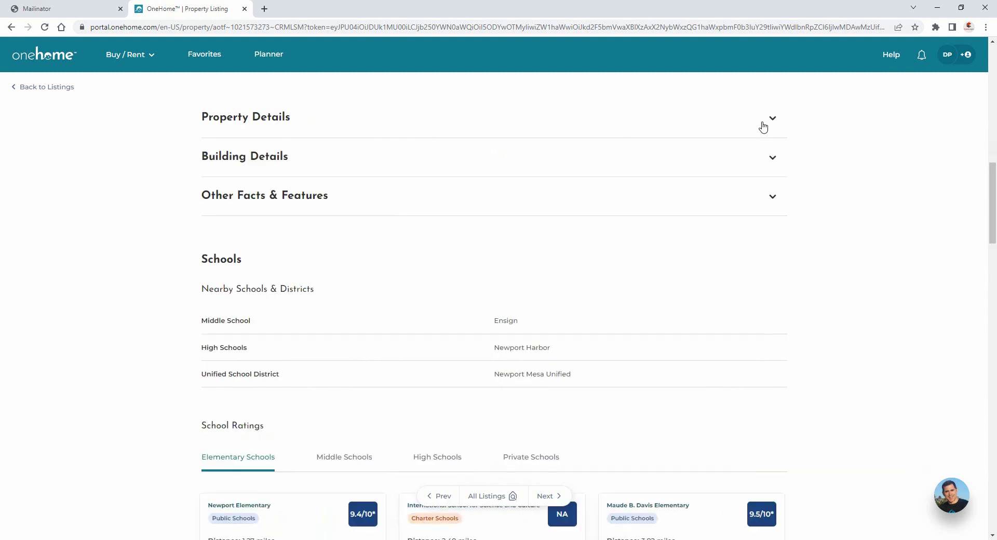
left_click(756, 161)
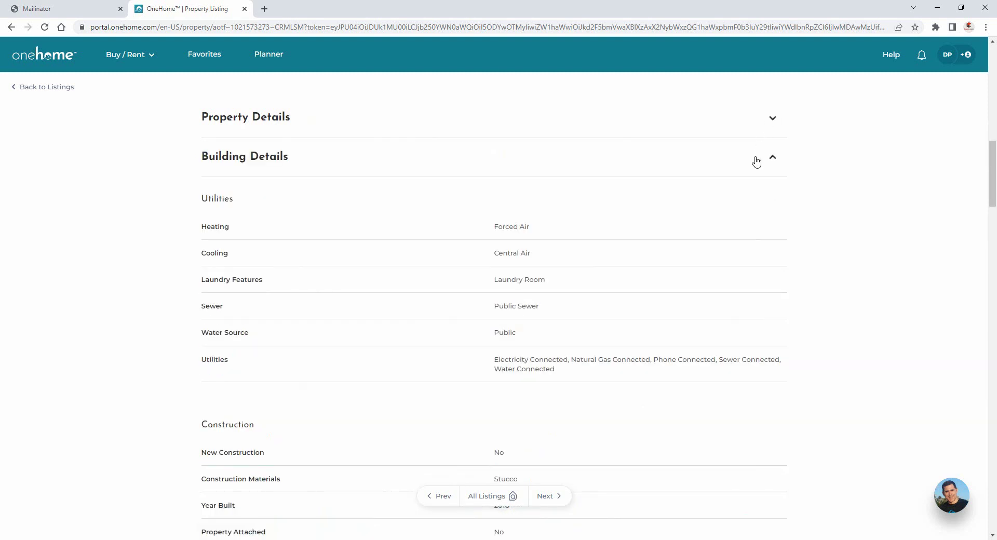
left_click(756, 161)
left_click(753, 196)
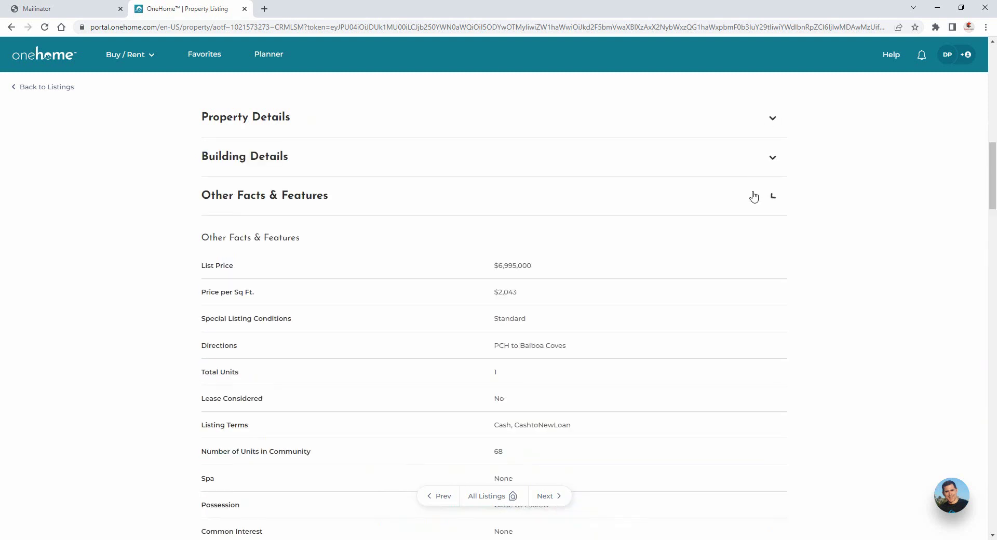
left_click(753, 197)
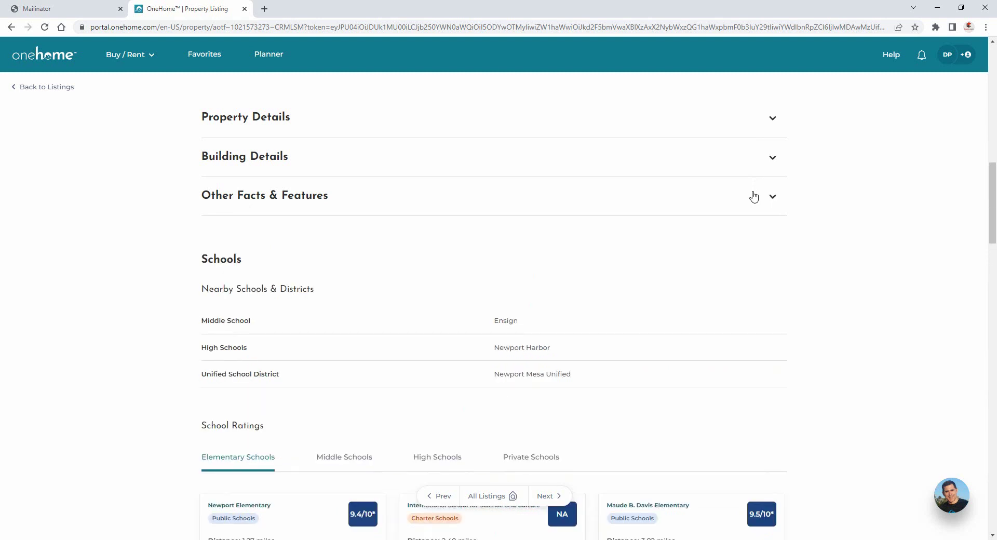
left_click_drag(984, 197, 984, 249)
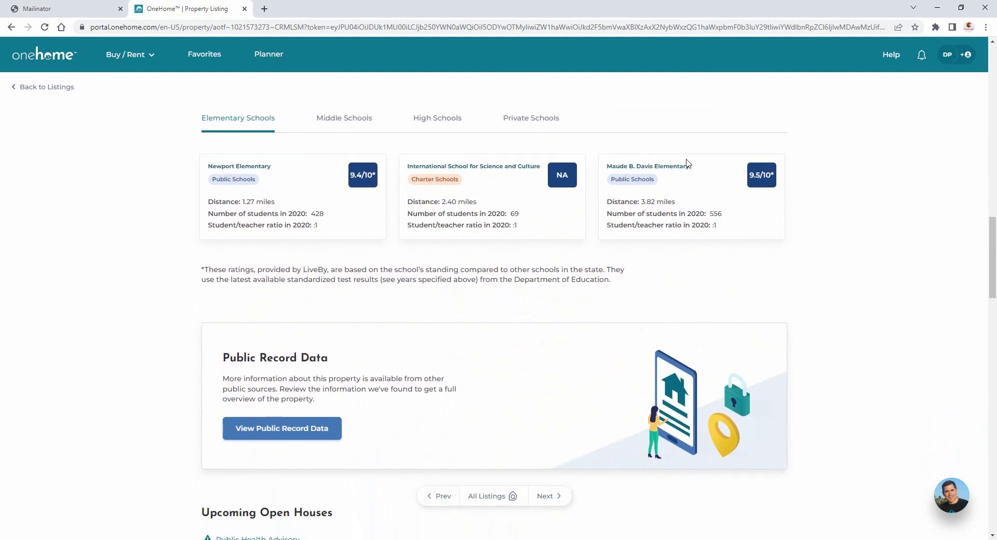
left_click(369, 122)
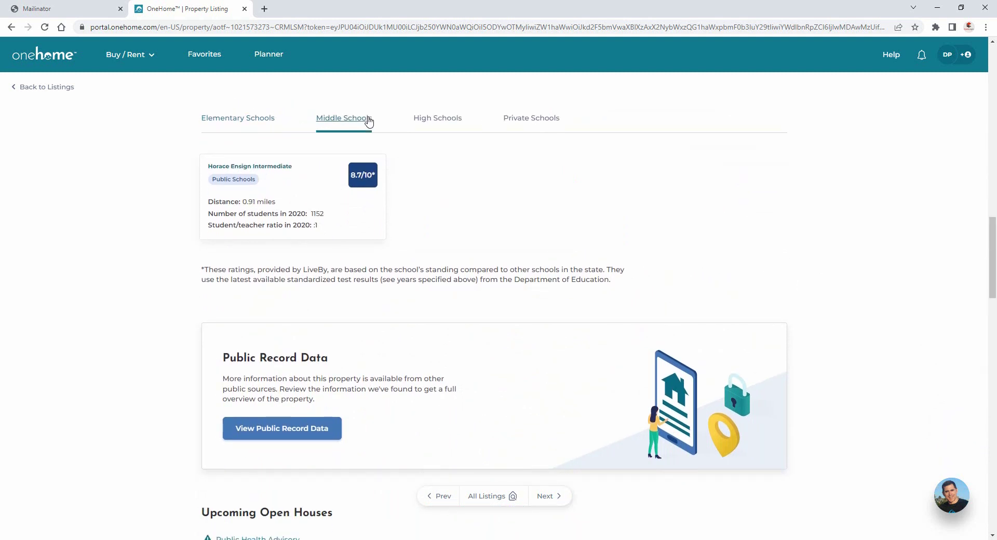
left_click(421, 119)
left_click(517, 120)
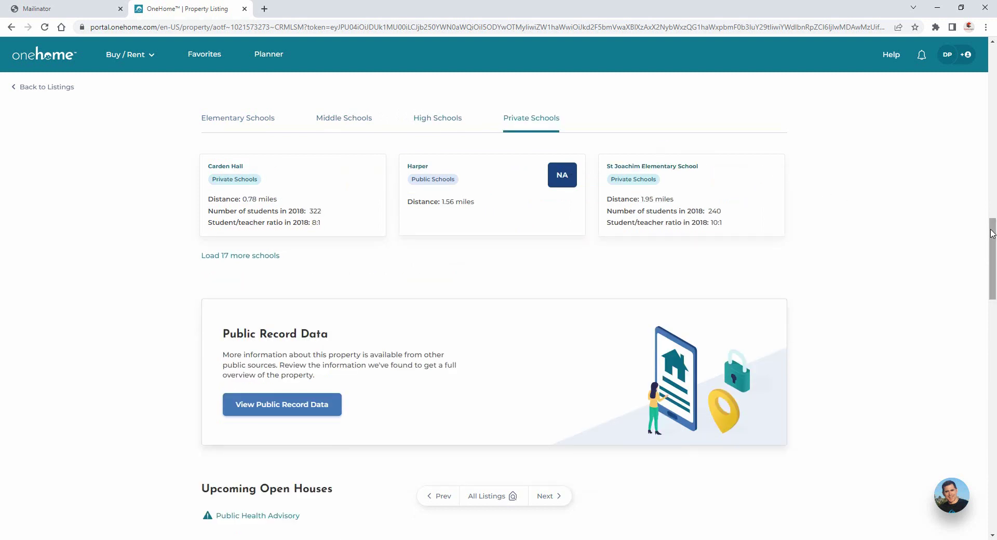
left_click_drag(992, 234, 992, 265)
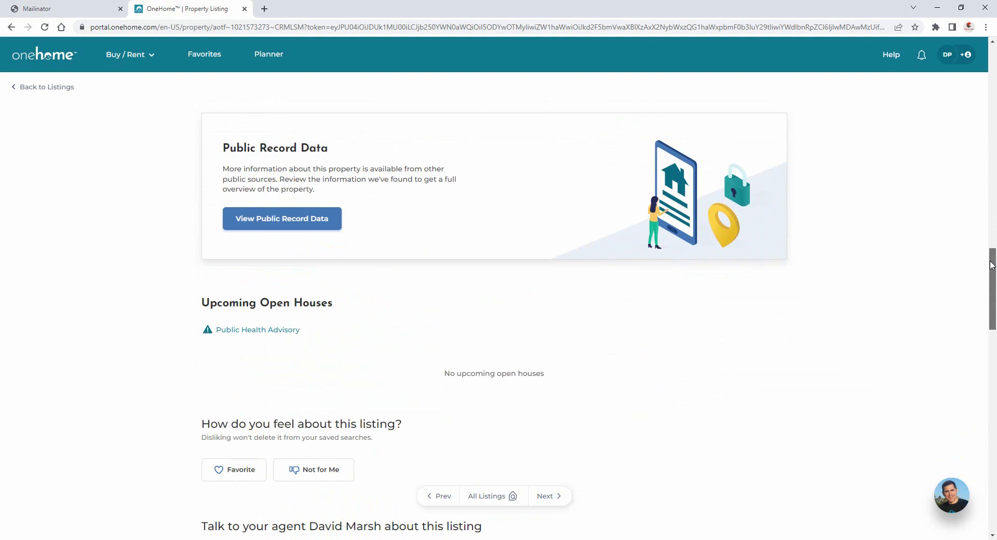
left_click_drag(992, 265, 992, 294)
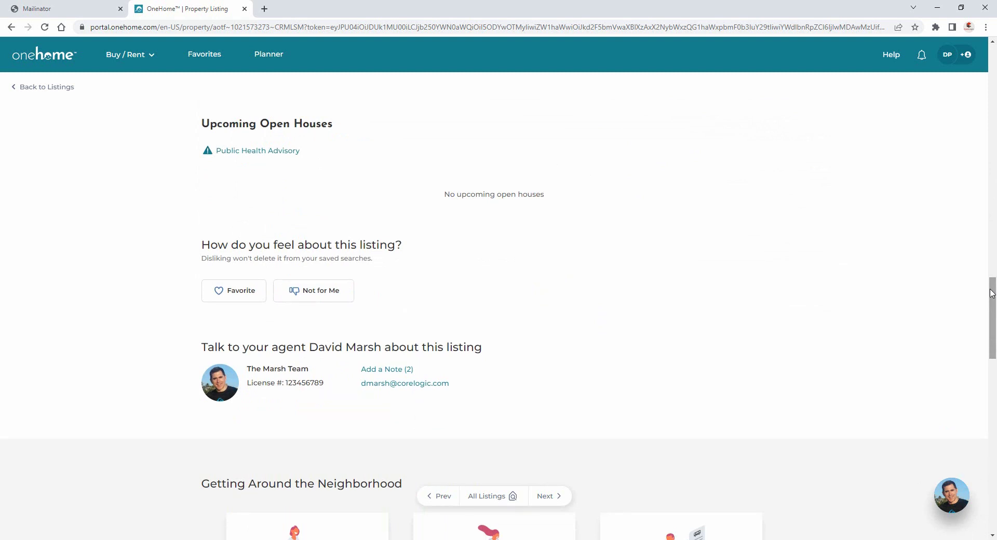
Favorite 44 Balboa Coves, scroll to Similar Properties, and go back to the listings.
left_click(250, 290)
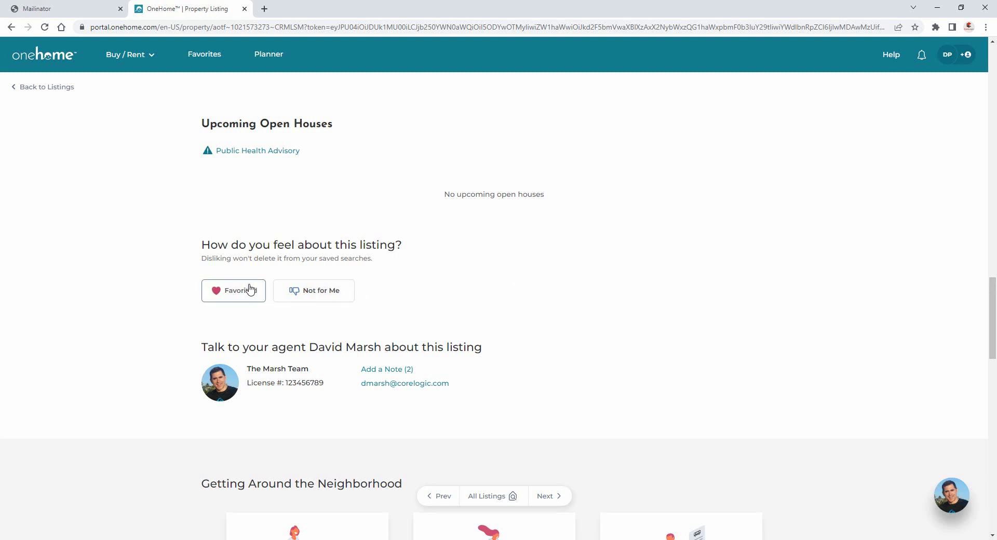
left_click_drag(992, 331, 992, 381)
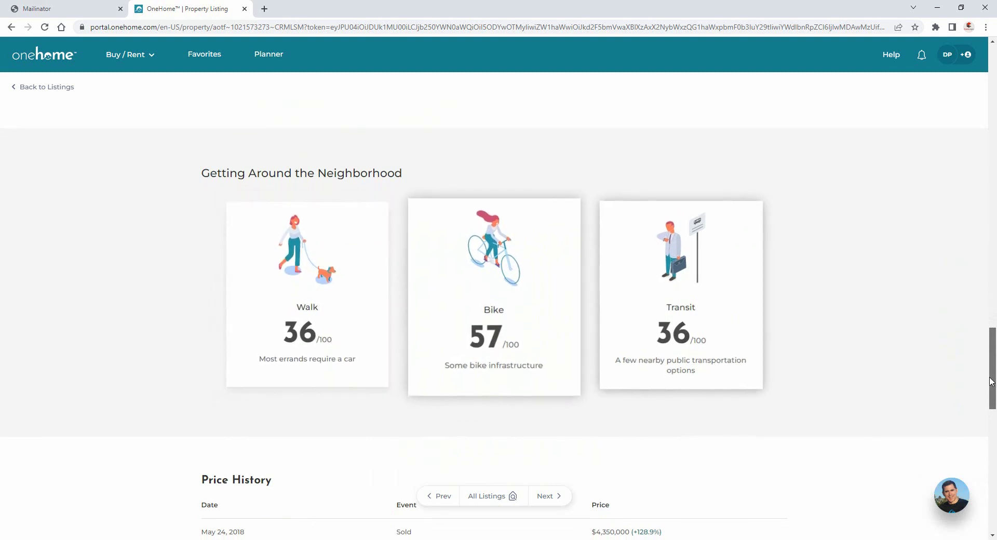
left_click_drag(992, 382, 985, 492)
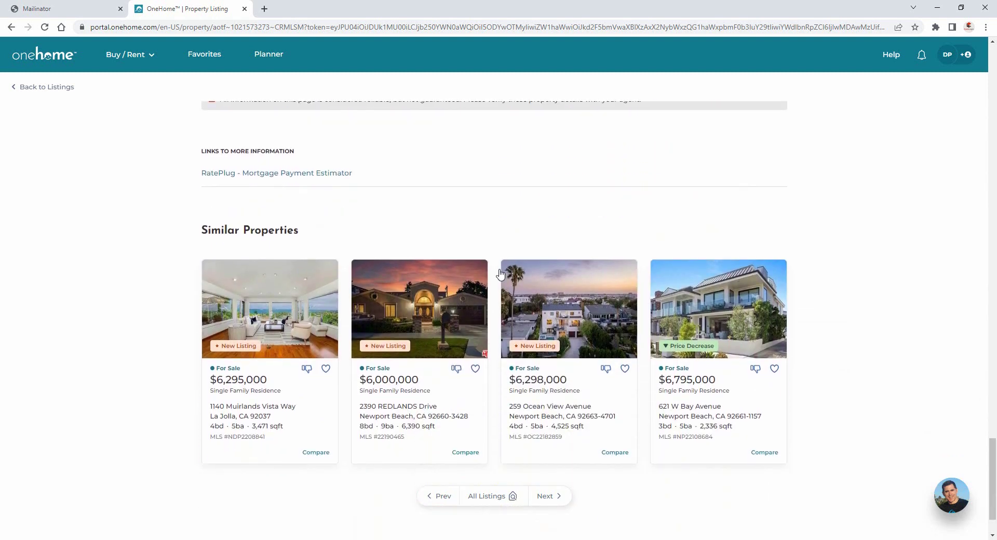
left_click(59, 91)
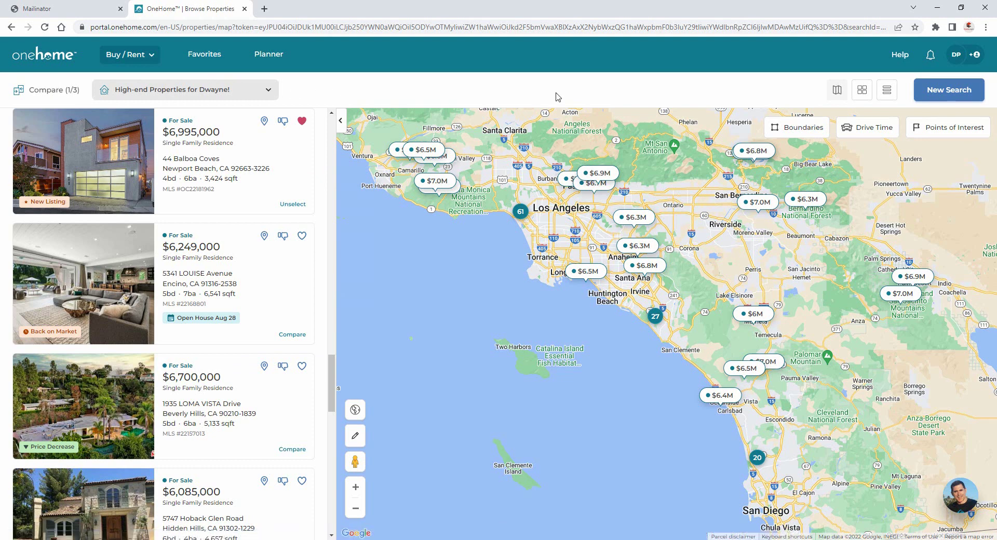
Start a new search with Coming Soon listings excluded from the Buy status.
left_click(921, 95)
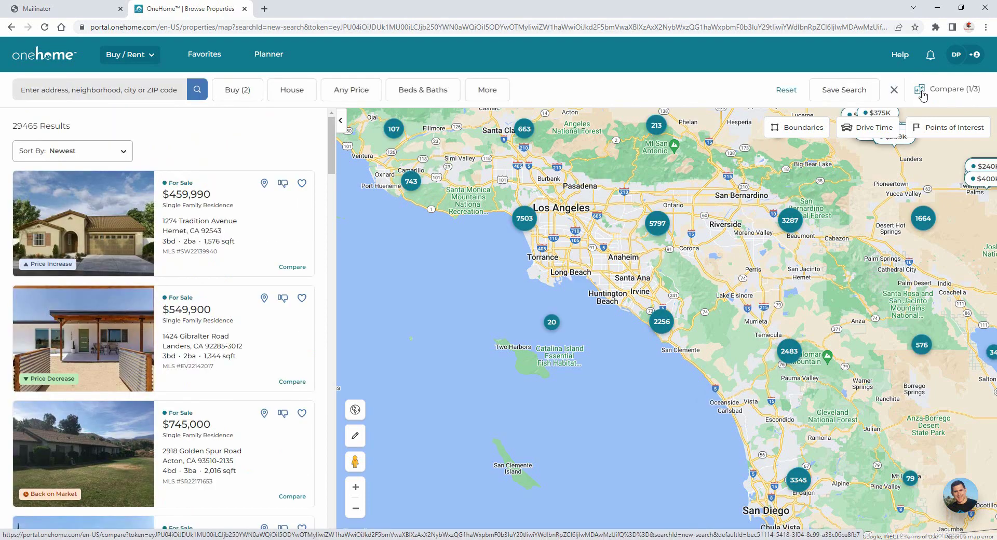
left_click(251, 93)
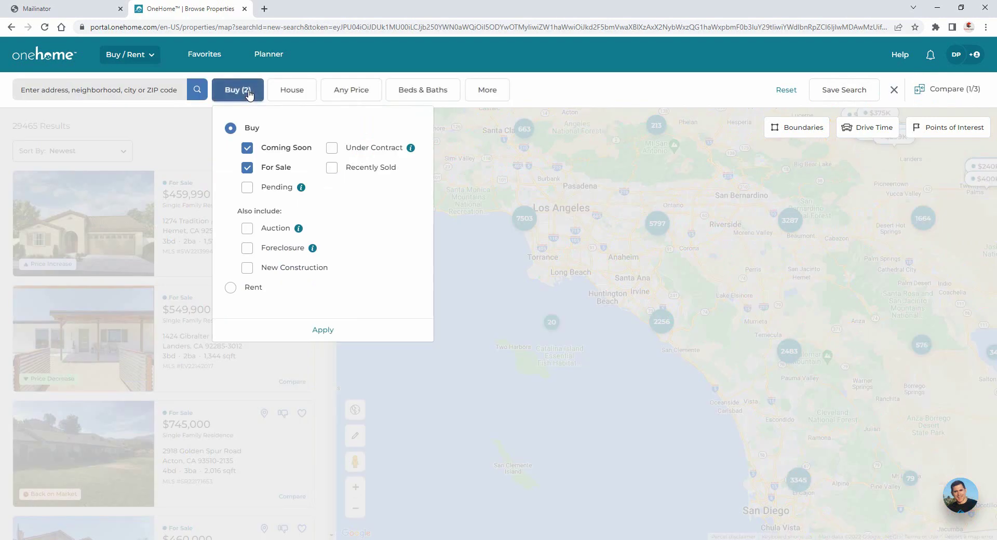
left_click(247, 148)
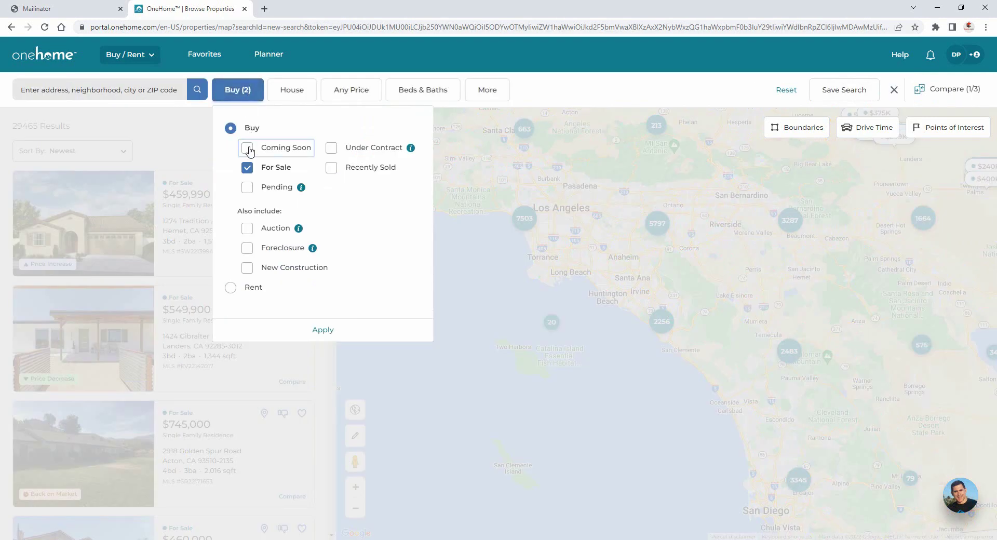
left_click(323, 329)
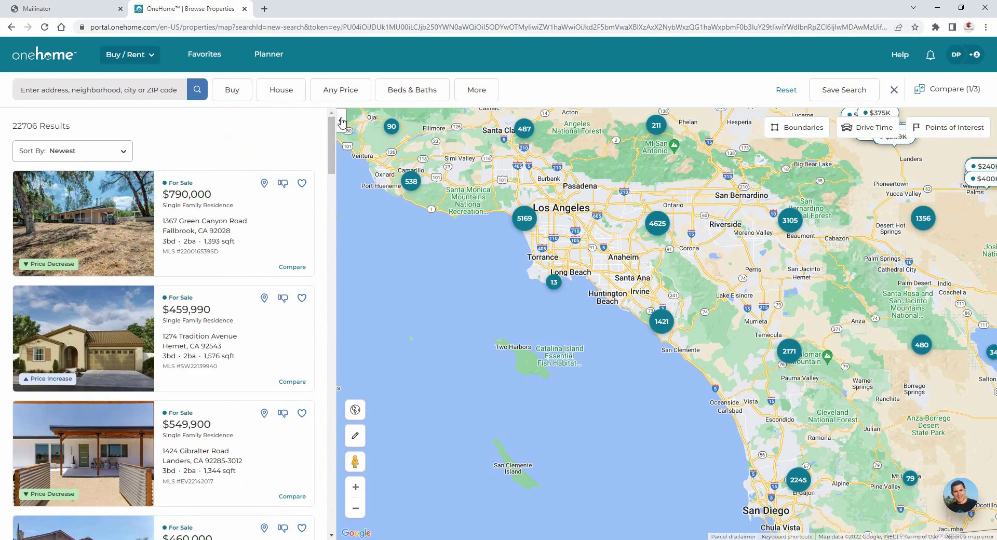
Set the price range to a $6M minimum and $8.75M maximum.
left_click(342, 94)
left_click(392, 148)
scroll(385, 262, "down", 5)
left_click(367, 323)
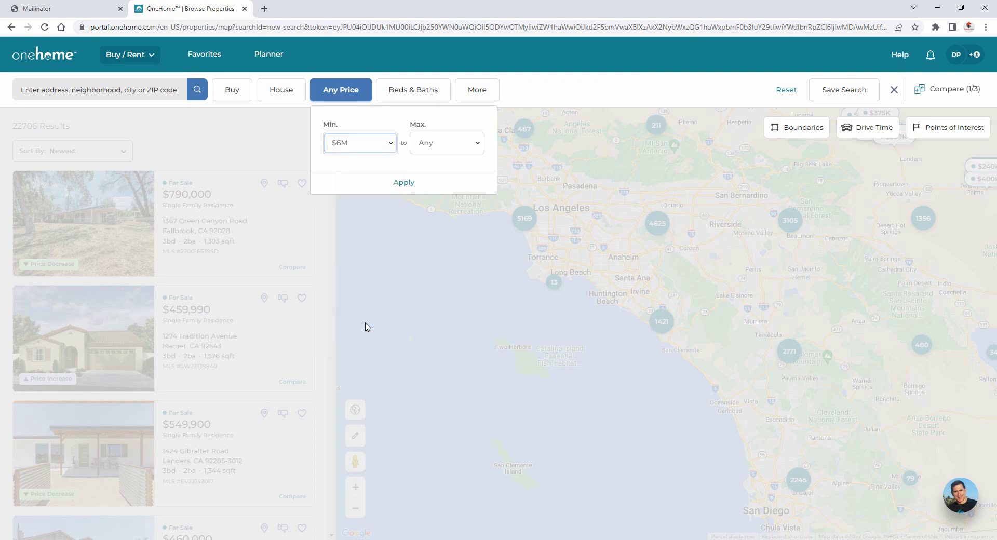
left_click(476, 144)
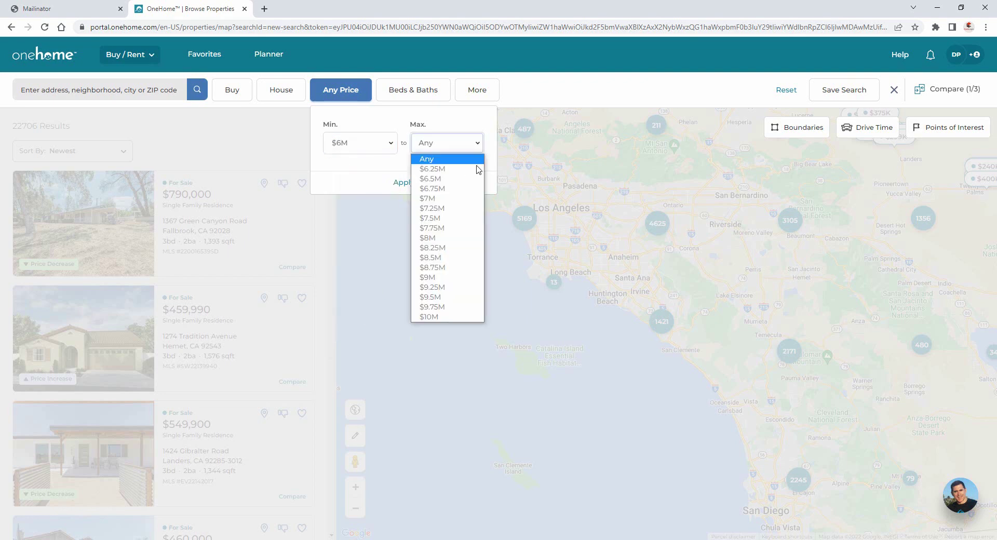
left_click(447, 267)
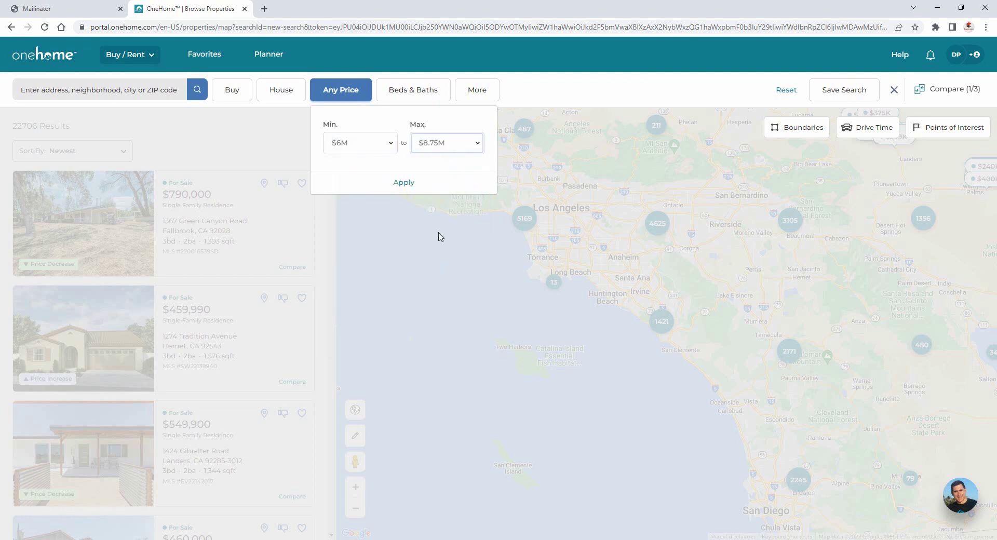
left_click(403, 183)
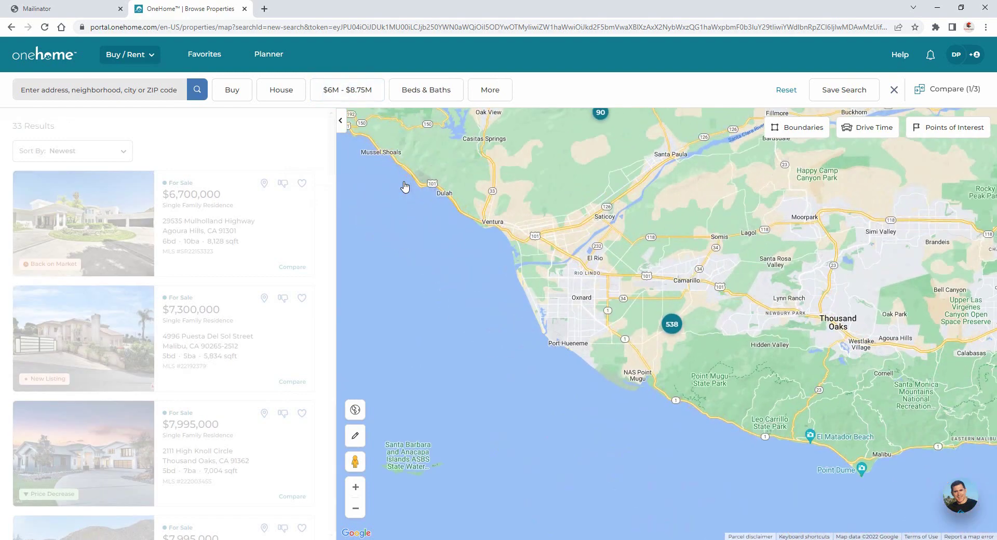
Add the keyword 'hardwood' under More filters, narrowing results to 25 listings.
left_click(496, 93)
left_click(661, 187)
type("hardwood")
left_click(724, 189)
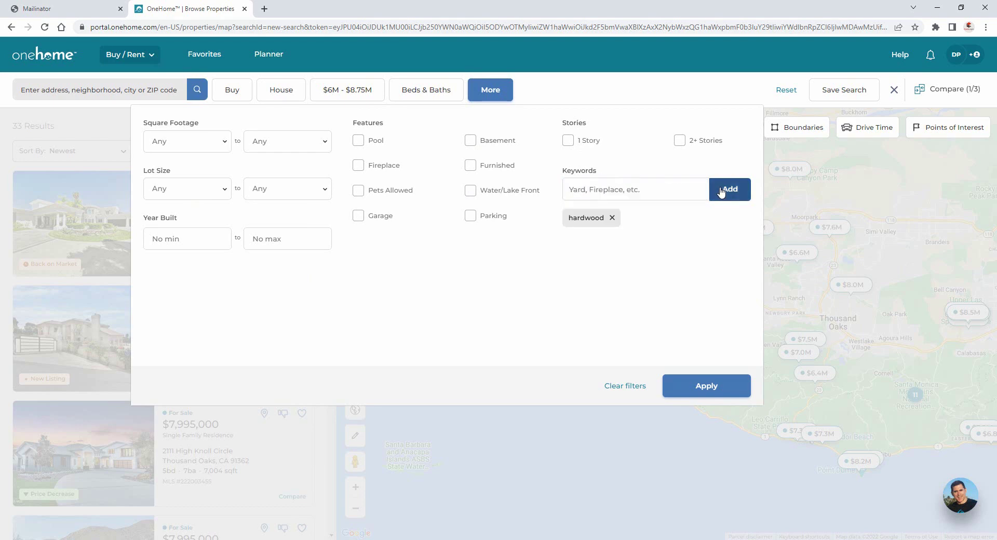
left_click(706, 385)
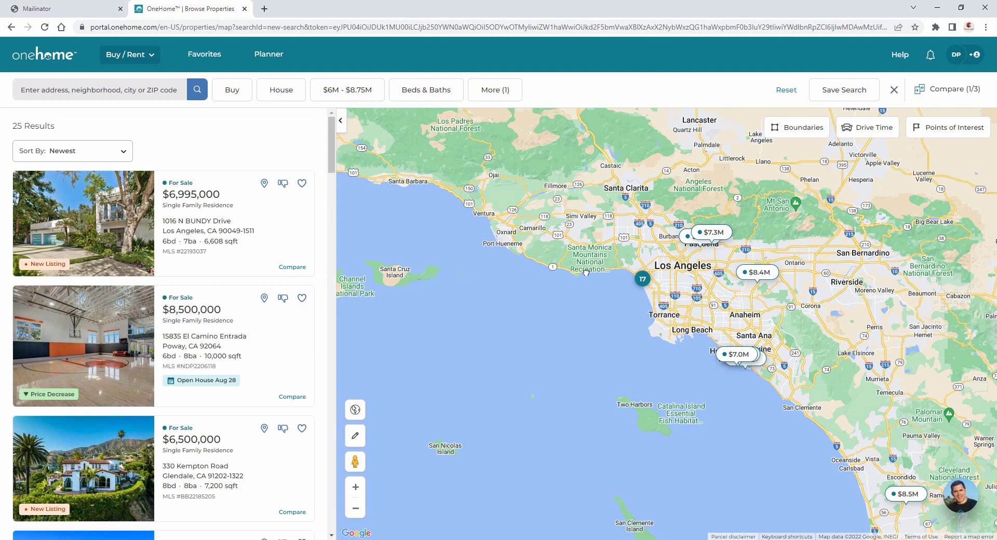
Preview the Satellite, Hybrid and Terrain map styles, then return to Road Map.
left_click(355, 411)
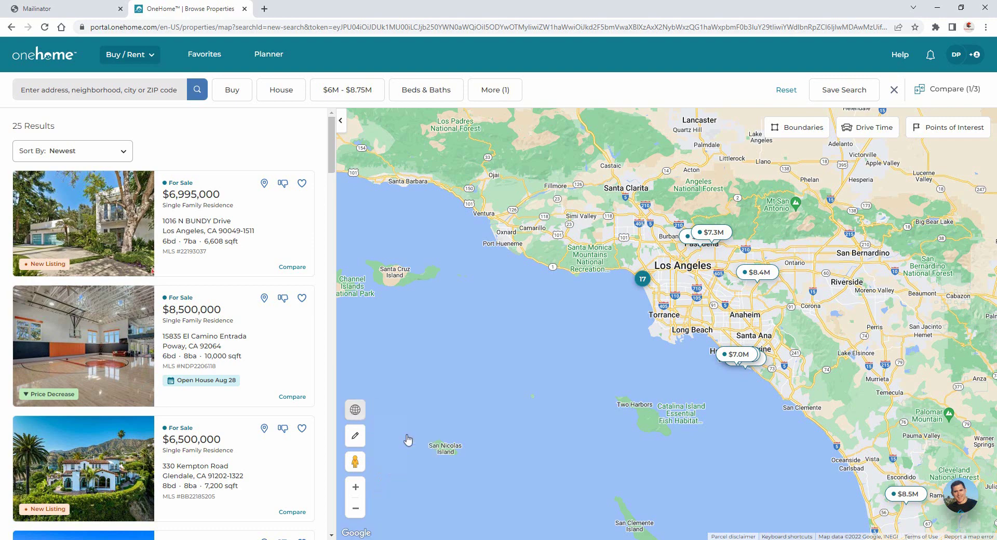
left_click(408, 436)
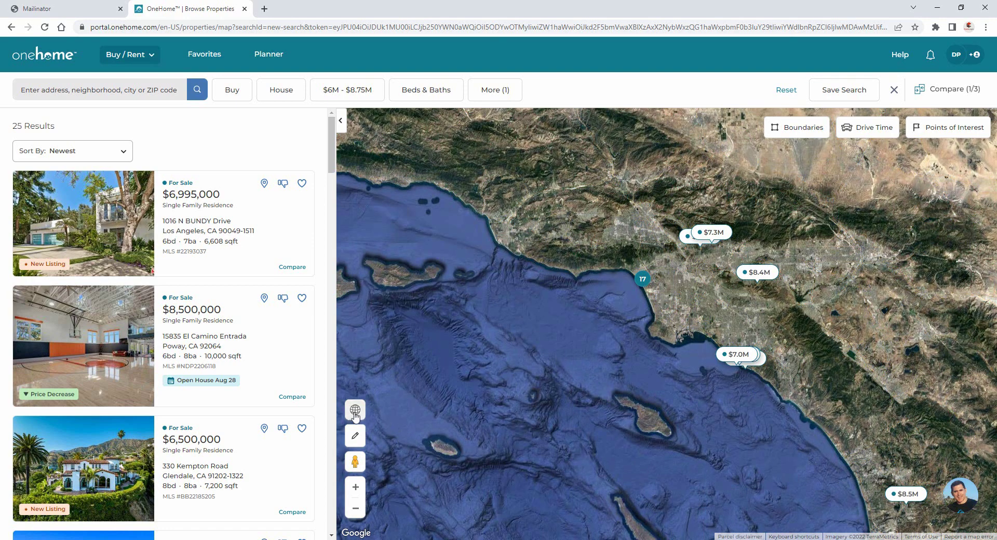
left_click(355, 410)
left_click(412, 457)
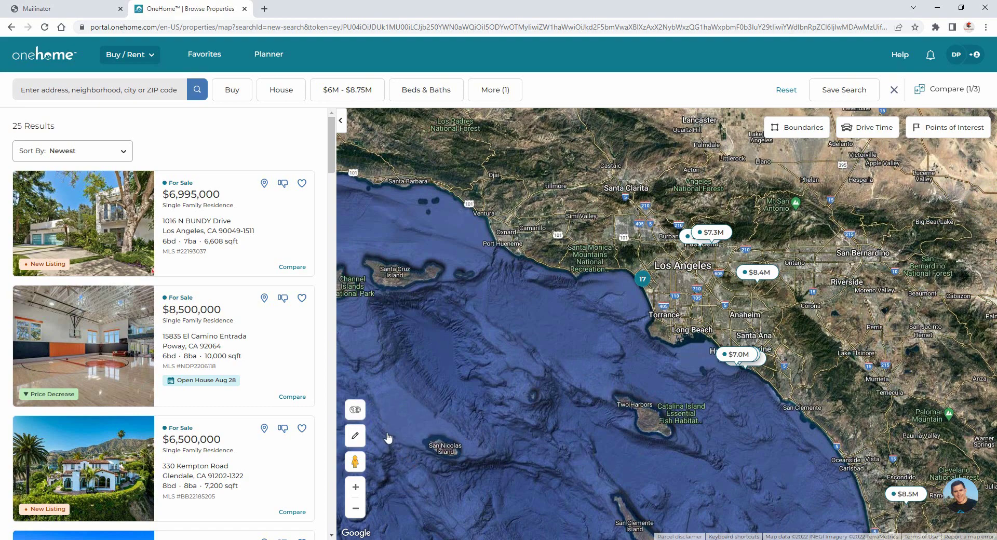
left_click(356, 411)
left_click(411, 480)
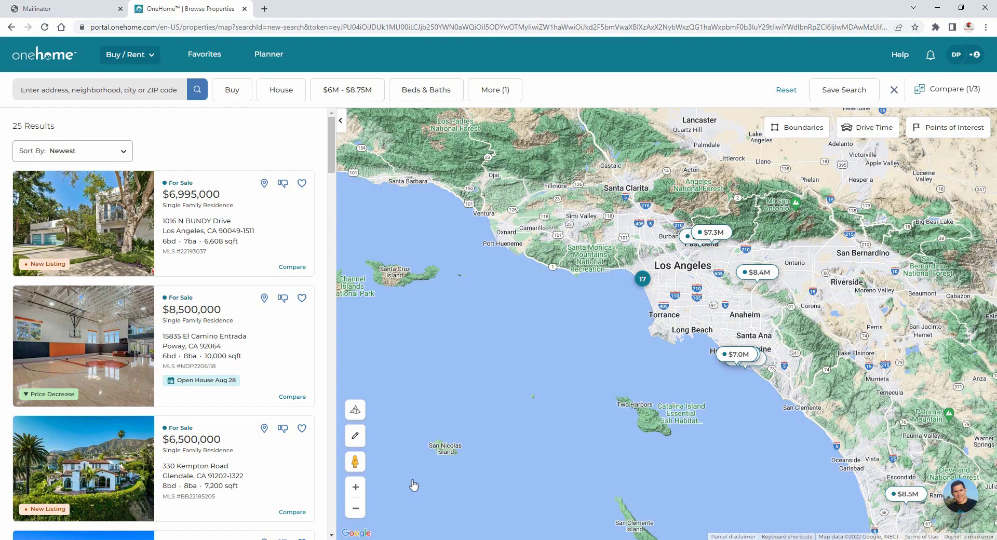
left_click(355, 410)
left_click(418, 410)
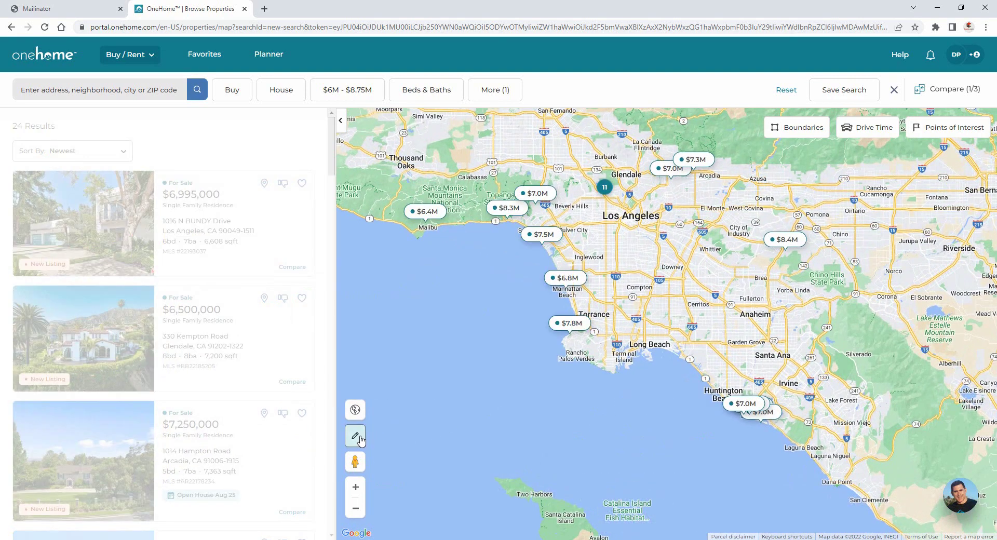
Draw a custom search area around coastal west Los Angeles, leaving 14 listings.
left_click(358, 437)
mouse_move(598, 347)
left_mouse_down()
mouse_move(634, 318)
mouse_move(612, 165)
mouse_move(483, 183)
mouse_move(453, 241)
mouse_move(530, 363)
mouse_move(595, 346)
left_mouse_up()
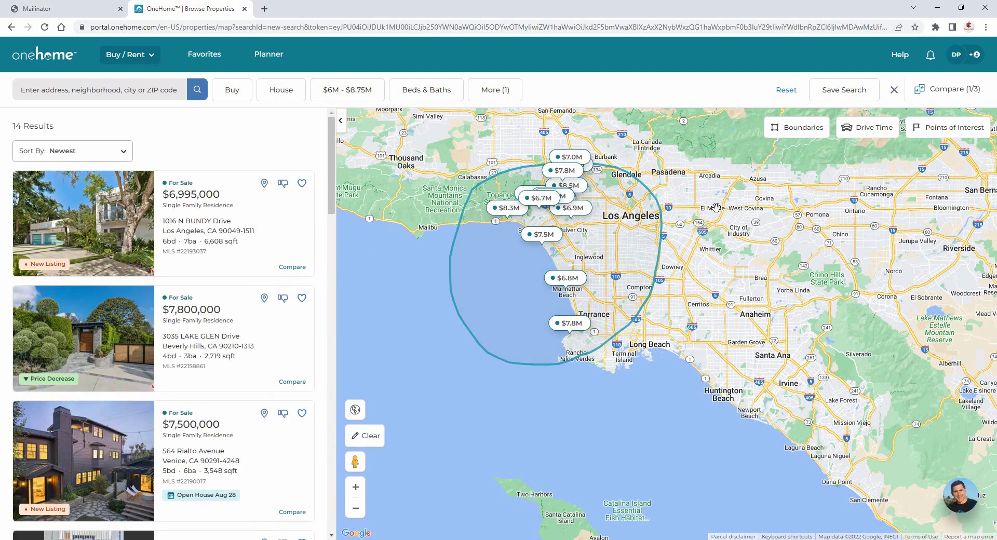
left_click(812, 129)
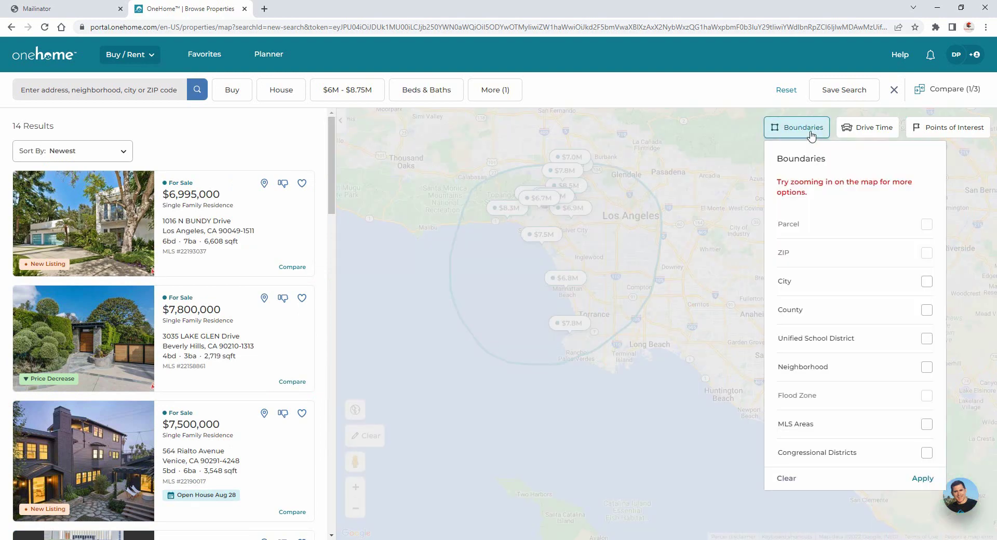
Check and close the Boundaries, Drive Time and Points of Interest overlay options.
left_click(812, 133)
left_click(866, 131)
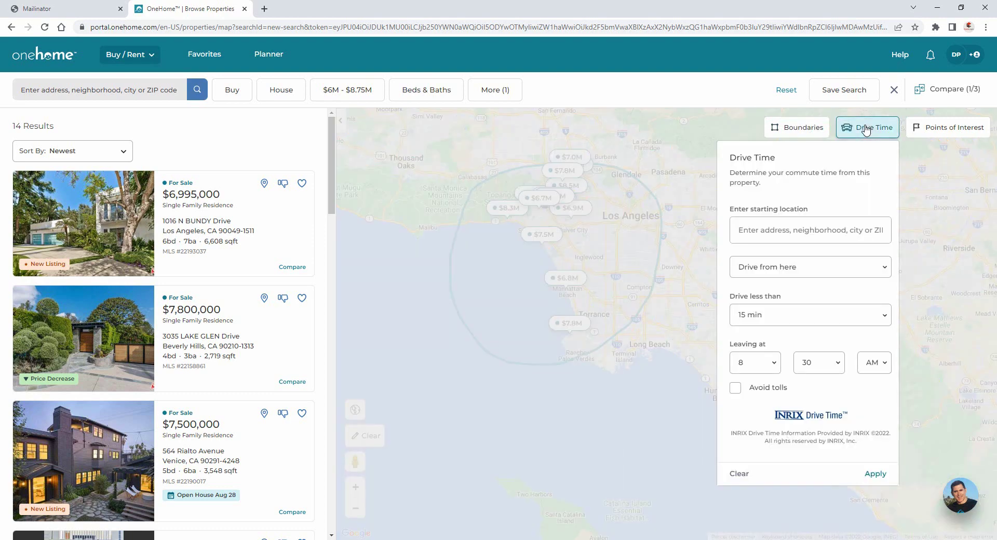
left_click(865, 131)
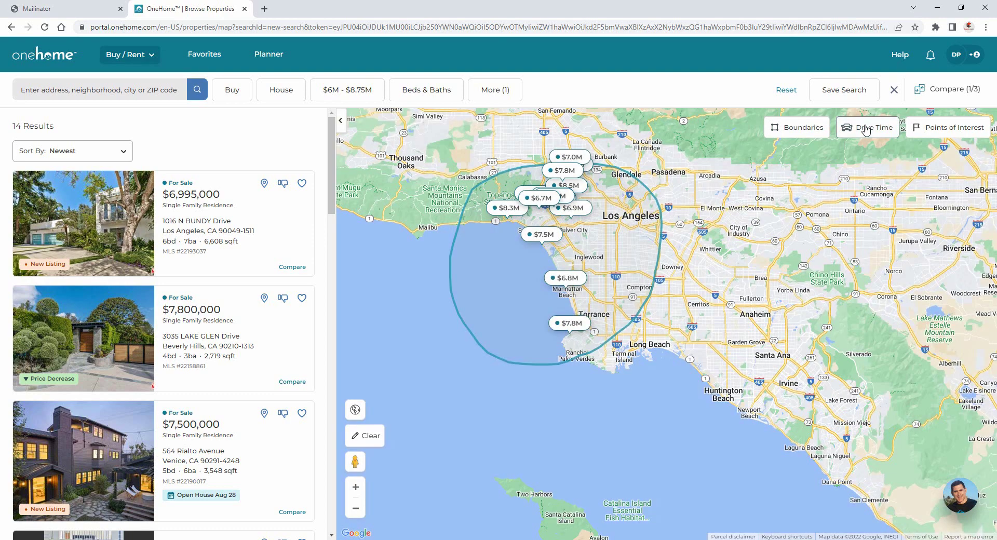
left_click(928, 128)
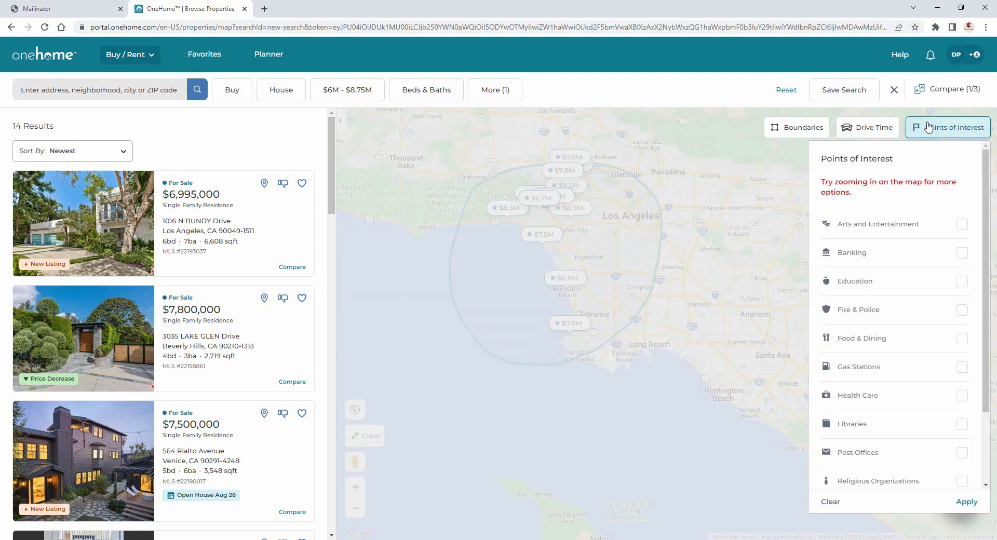
left_click(928, 128)
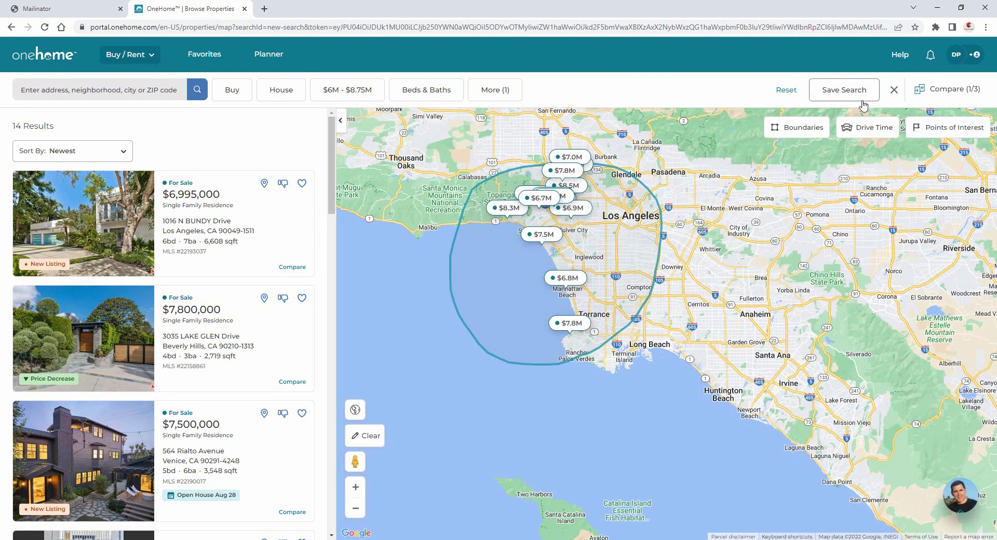
Save the search as 'My Saved Search' and preview the $7,750,000 Palos Verdes listing.
left_click(848, 94)
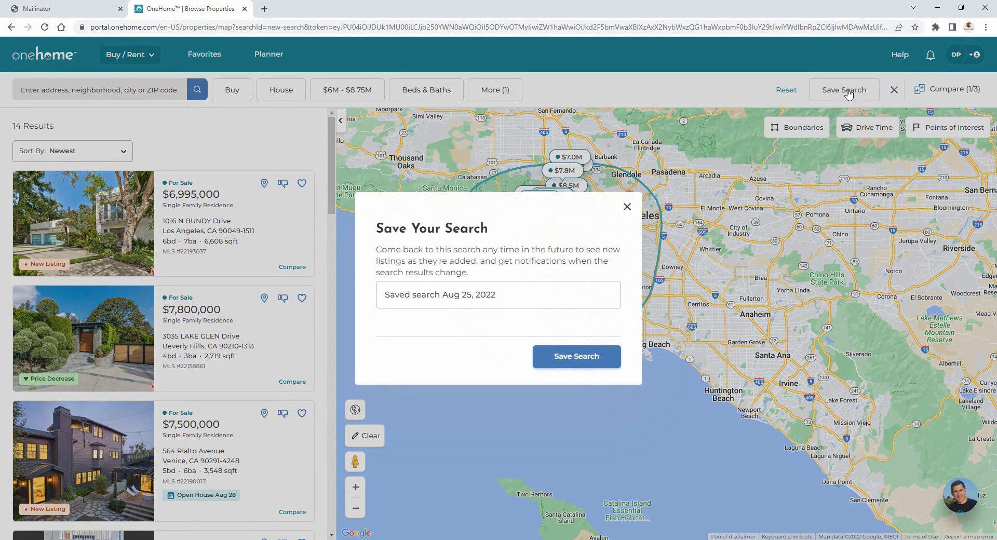
left_click_drag(579, 294, 366, 304)
type("My Saved Search")
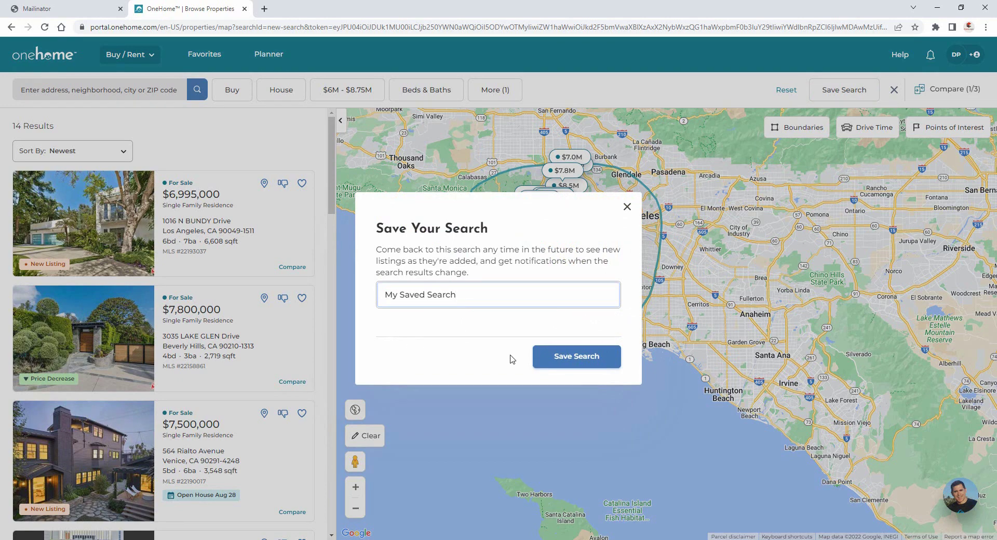
left_click(548, 357)
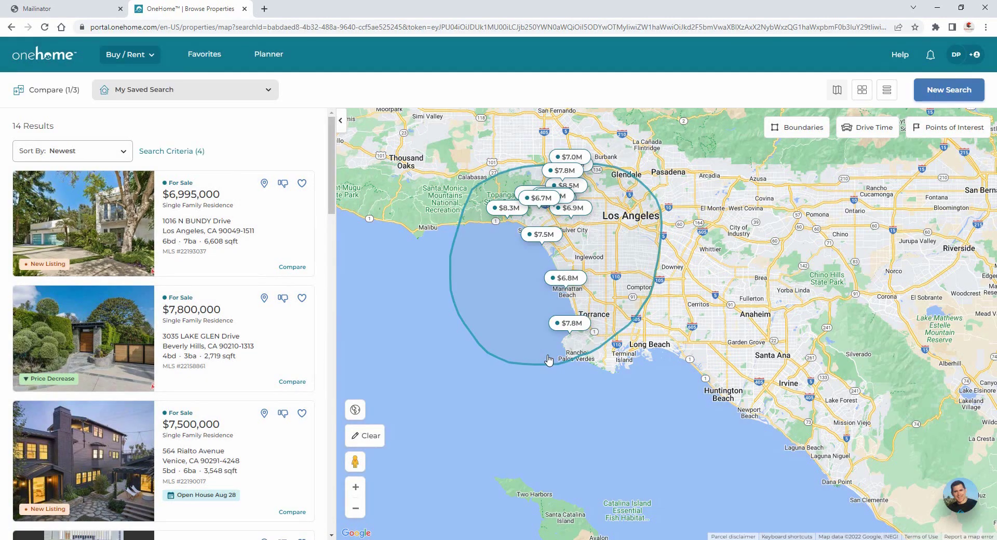
left_click(562, 322)
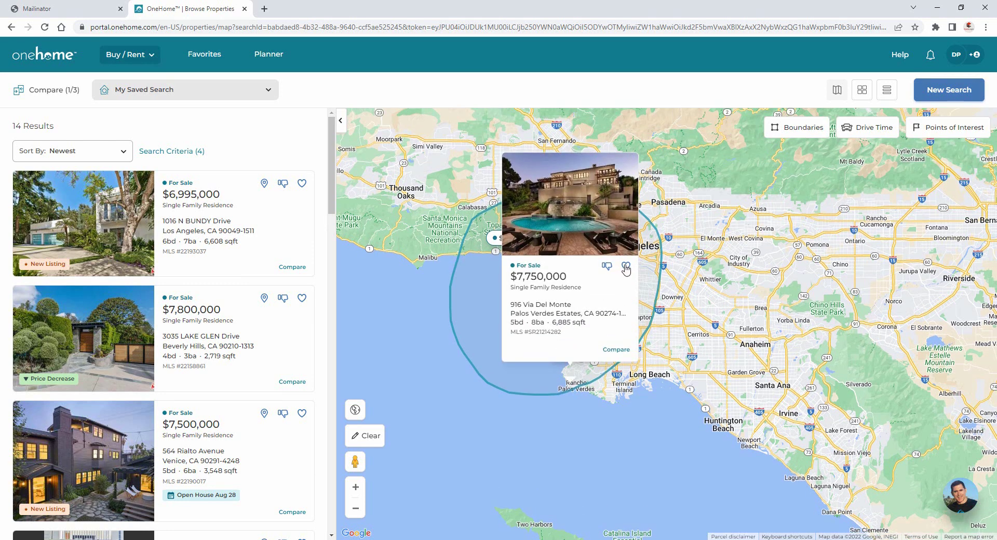
Switch the results between grid, table and map views, ending on the map.
left_click(860, 92)
left_click(878, 90)
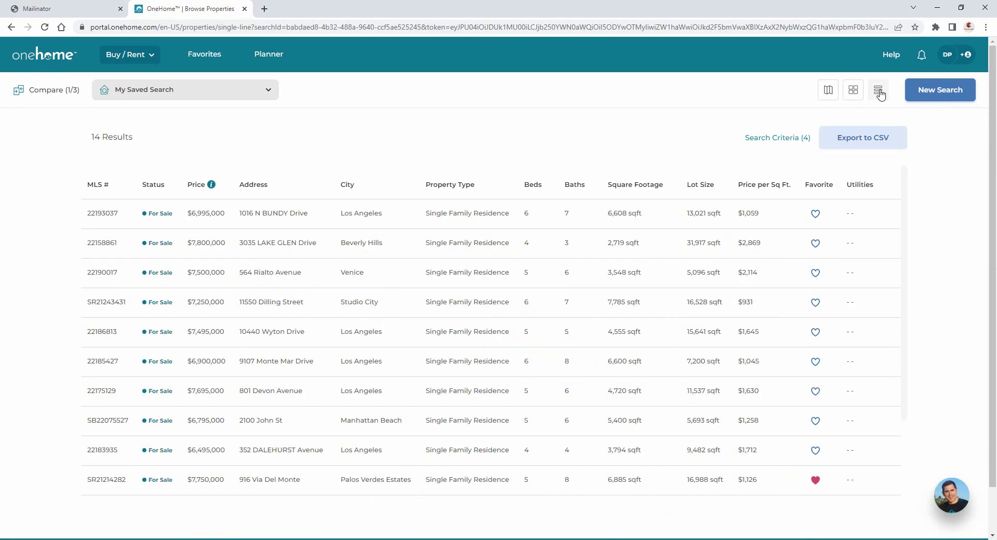
left_click(830, 92)
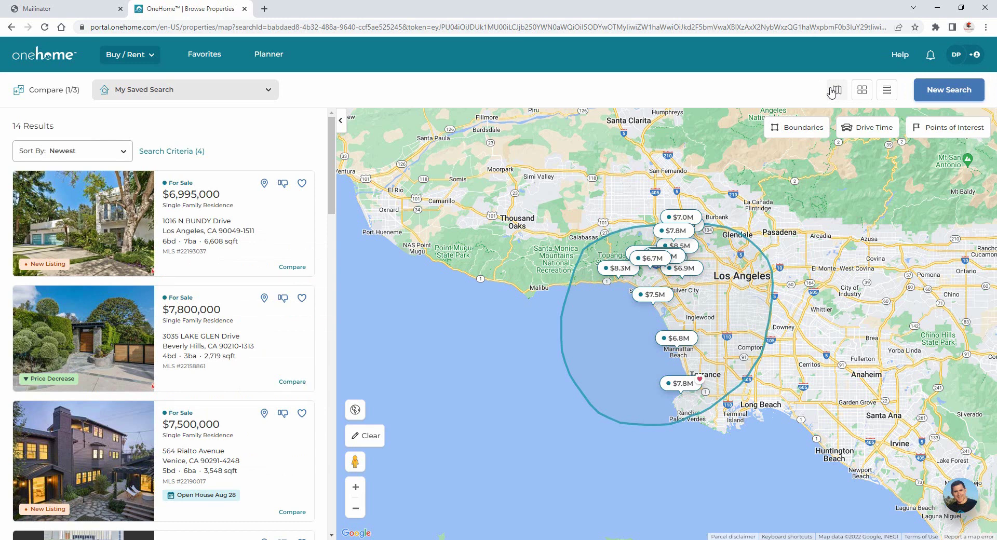
Load the agent's High-end Properties saved search (130 results) and start the Planner's task list.
left_click(267, 93)
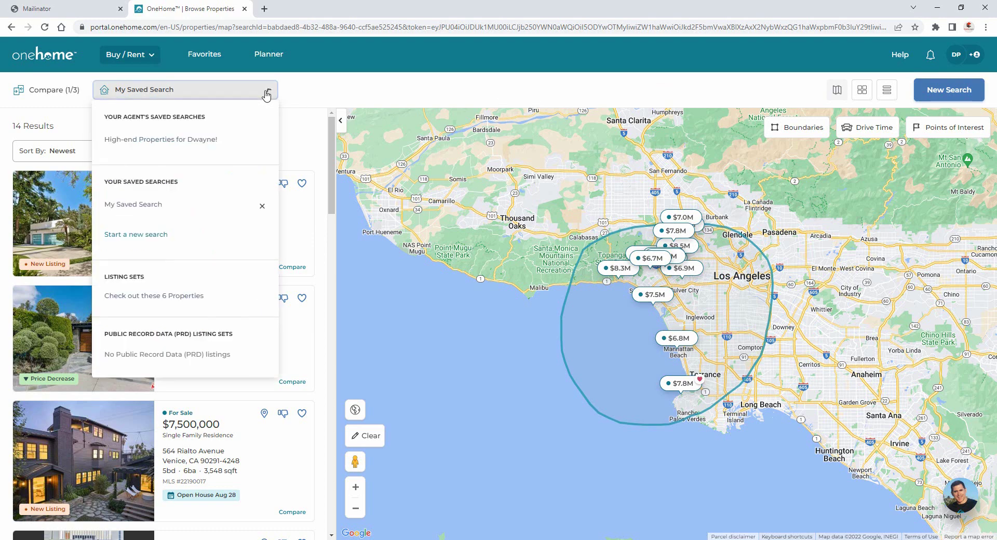
left_click(229, 148)
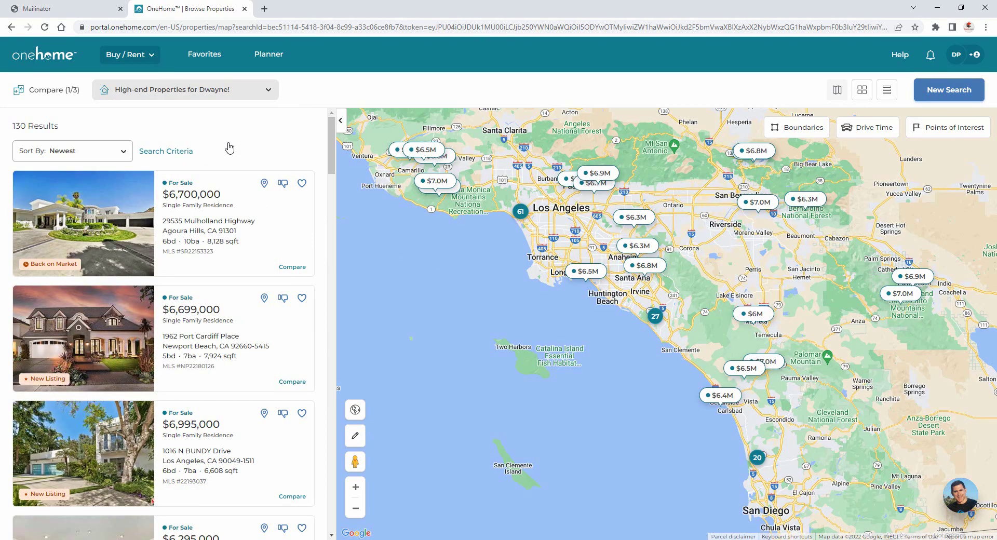
left_click(261, 57)
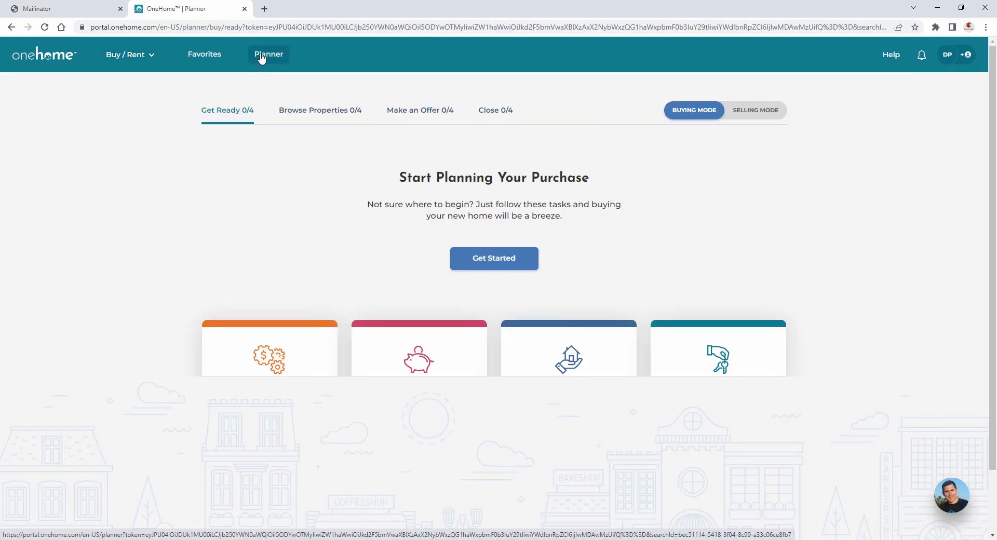
left_click(484, 259)
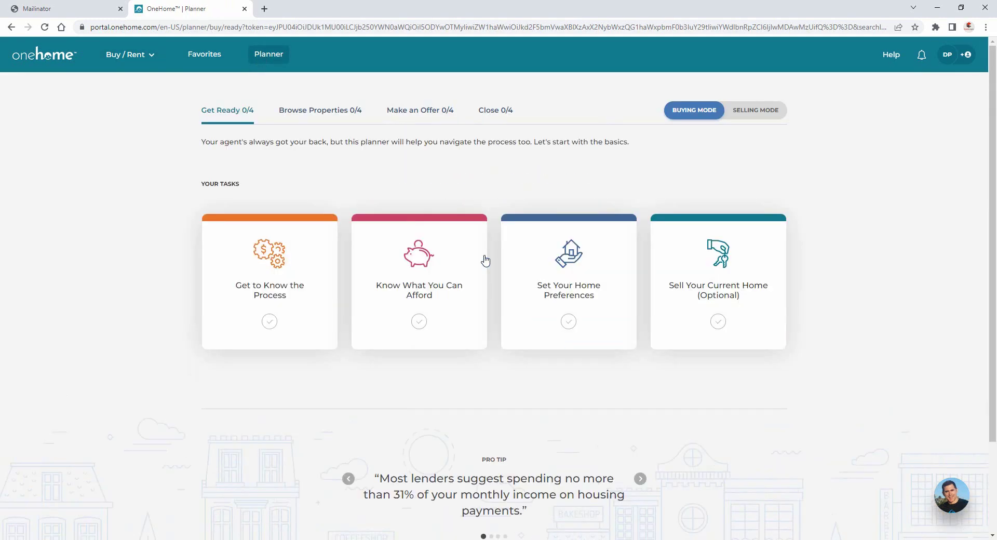
Mark the Get to Know the Process task complete and close its panel.
left_click(290, 276)
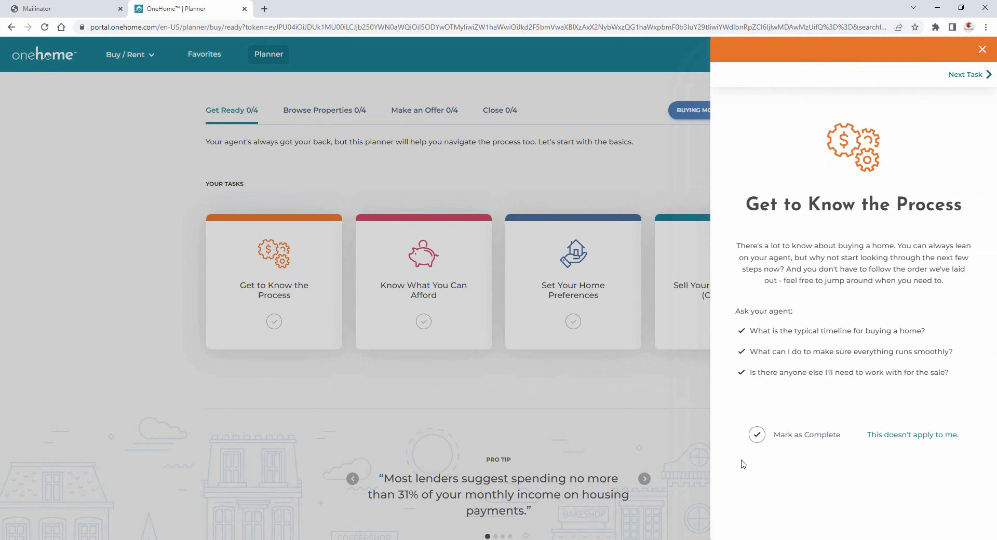
left_click(776, 440)
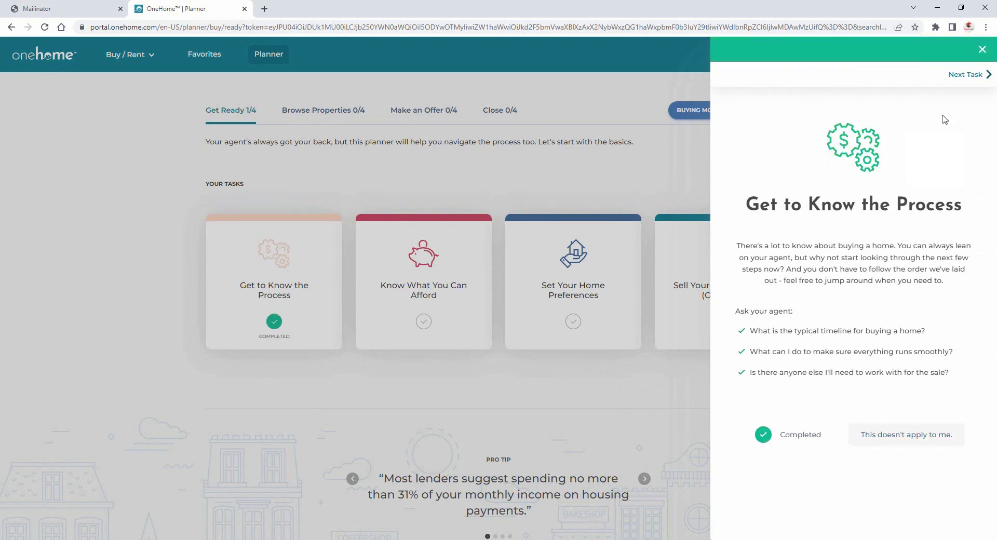
left_click(974, 54)
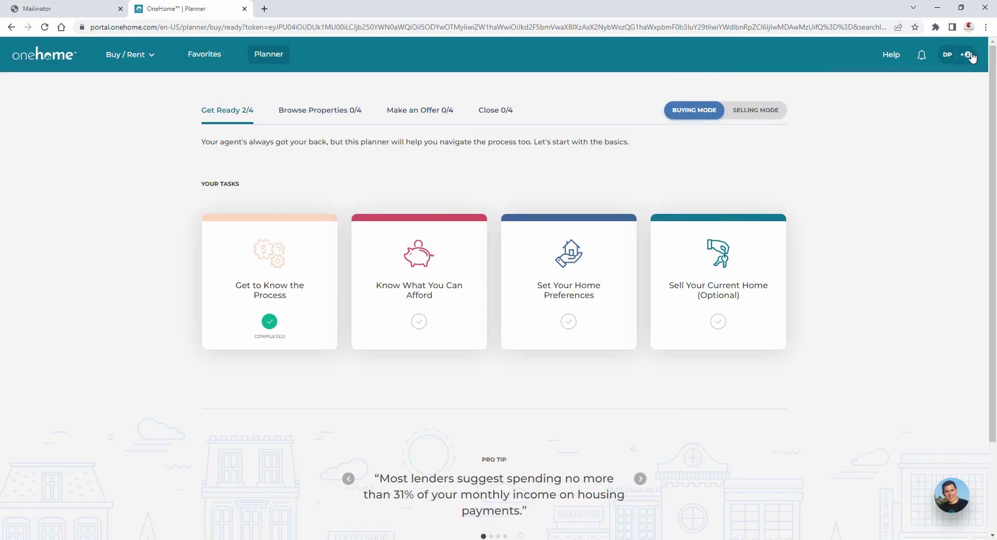
Review the selling plan's Sell Property and Close tasks, then go to Favorites.
left_click(770, 112)
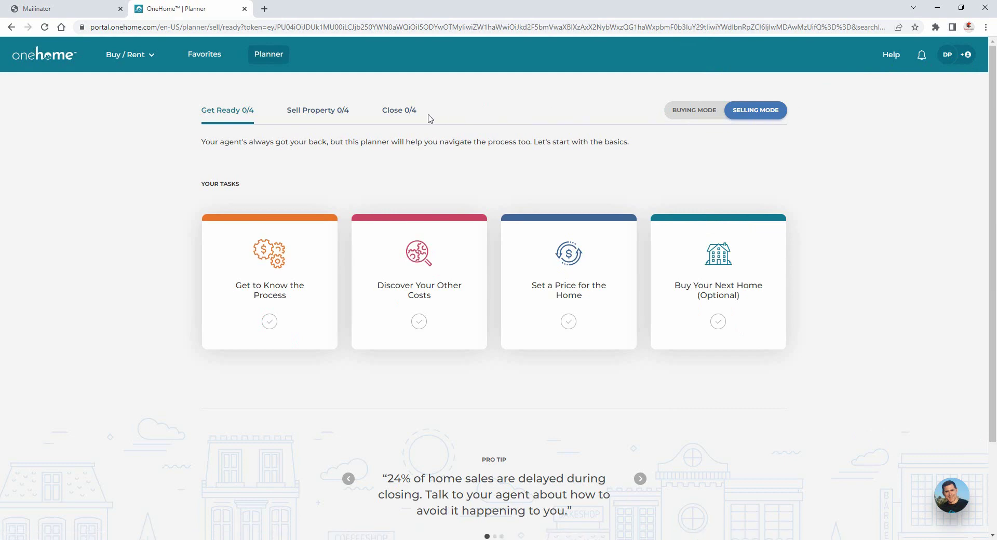
left_click(329, 119)
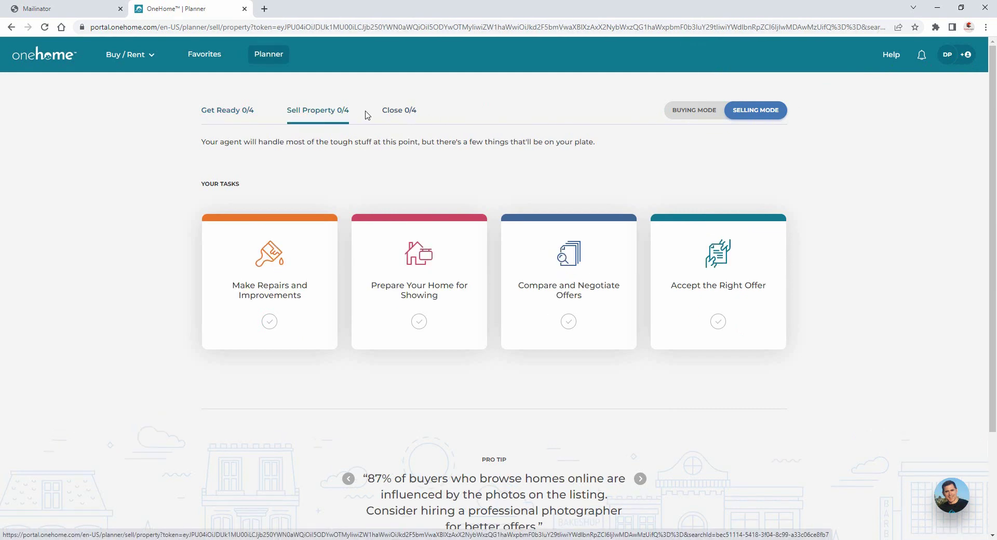
left_click(395, 114)
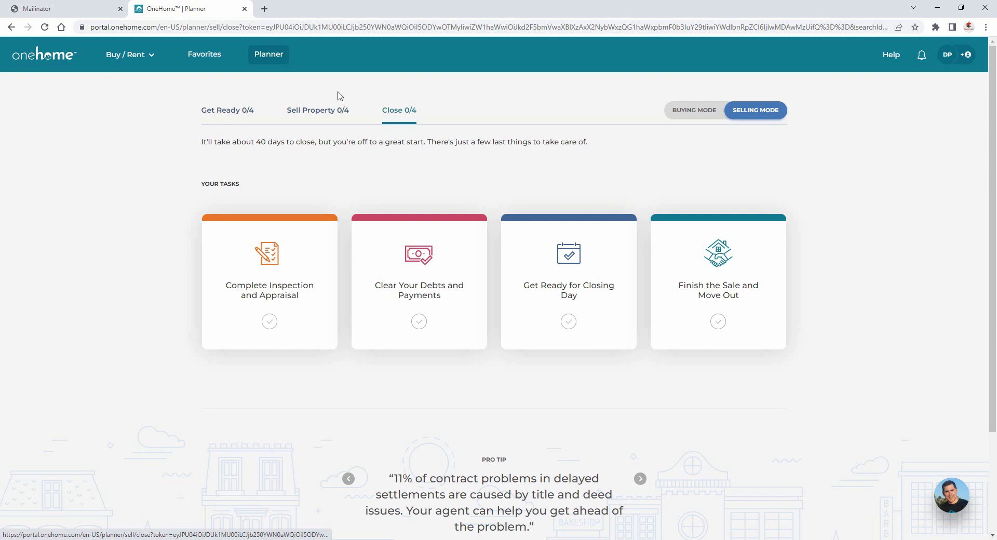
left_click(207, 56)
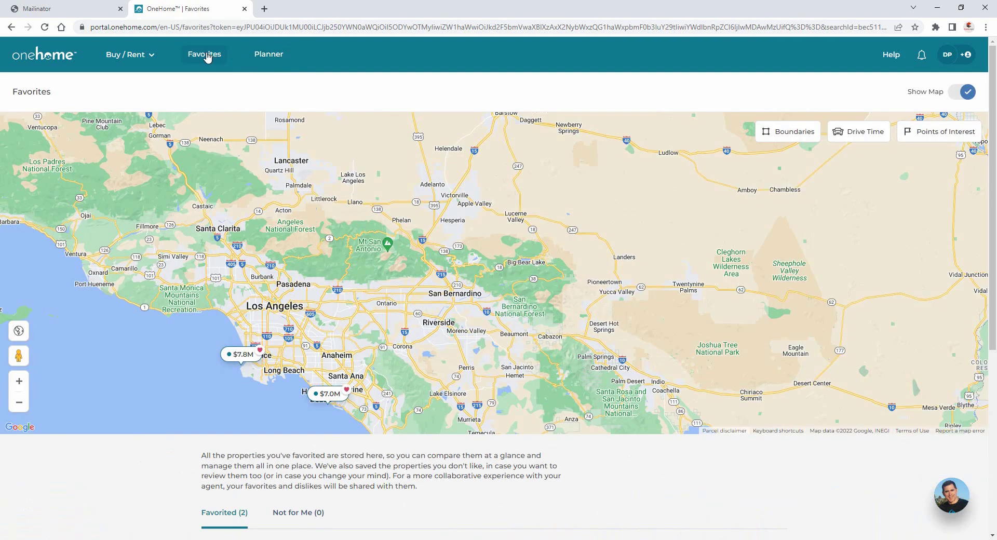
Scroll down to the two favorited property cards, then open the profile account menu.
scroll(230, 452, "down", 2)
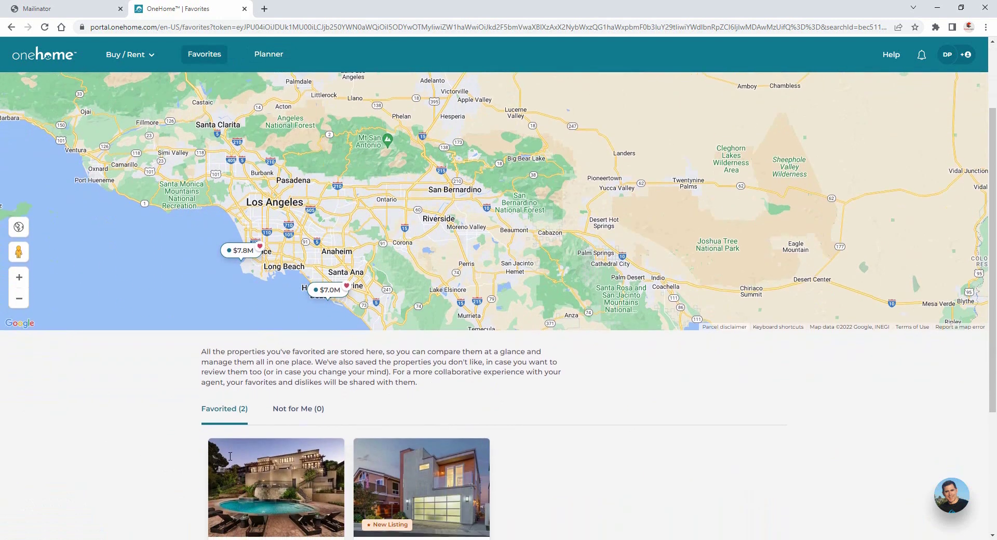
scroll(230, 455, "down", 3)
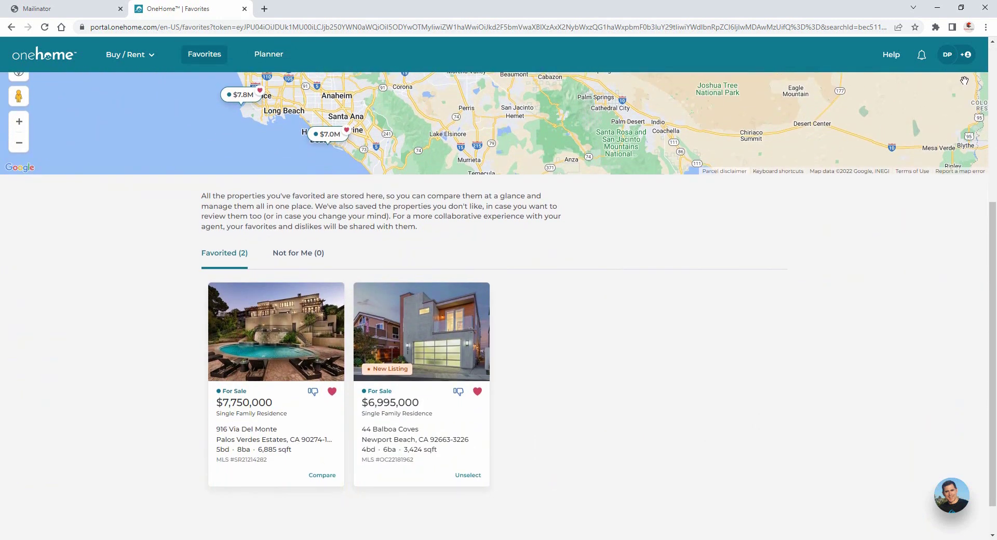
left_click(968, 61)
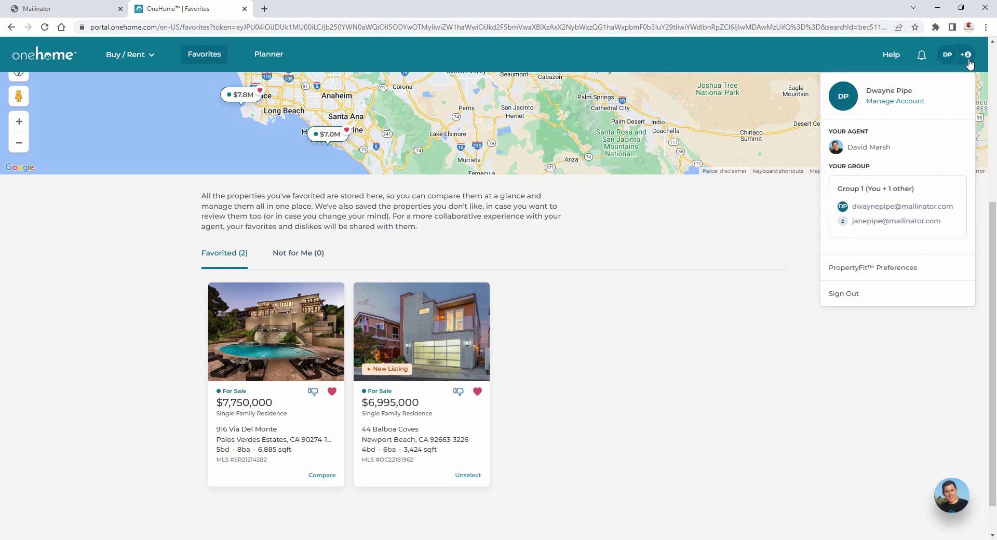
Open the account profile and cancel out of editing Personal Information.
left_click(913, 103)
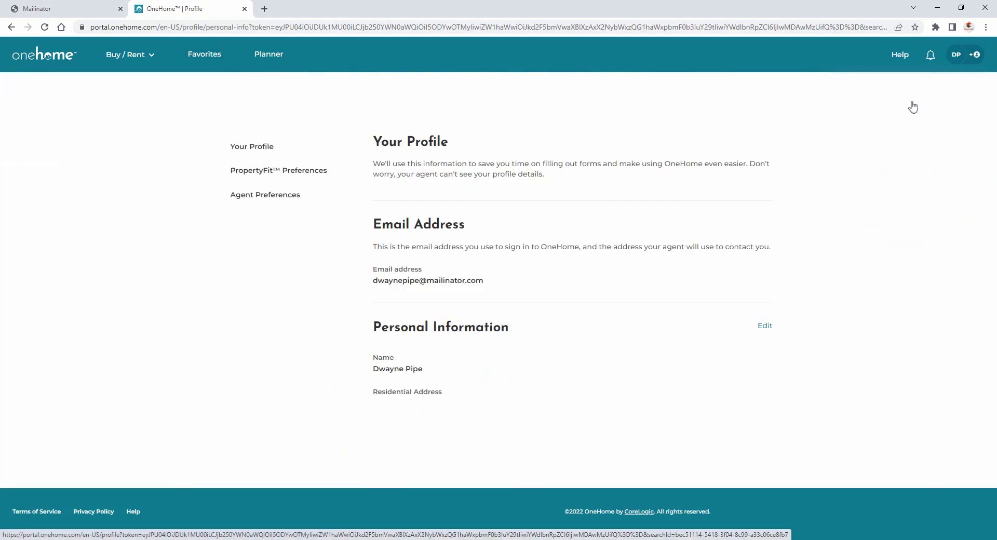
left_click(764, 325)
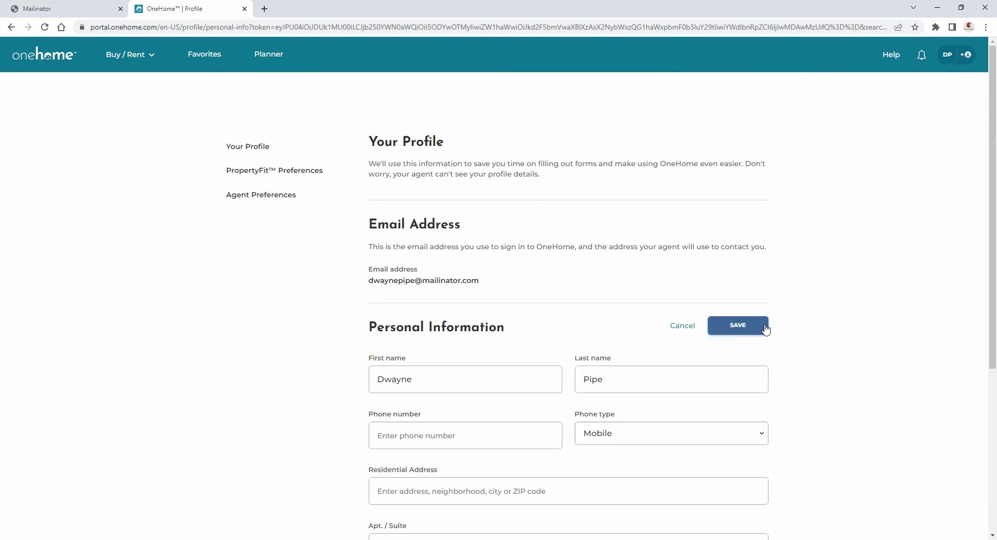
left_click(684, 328)
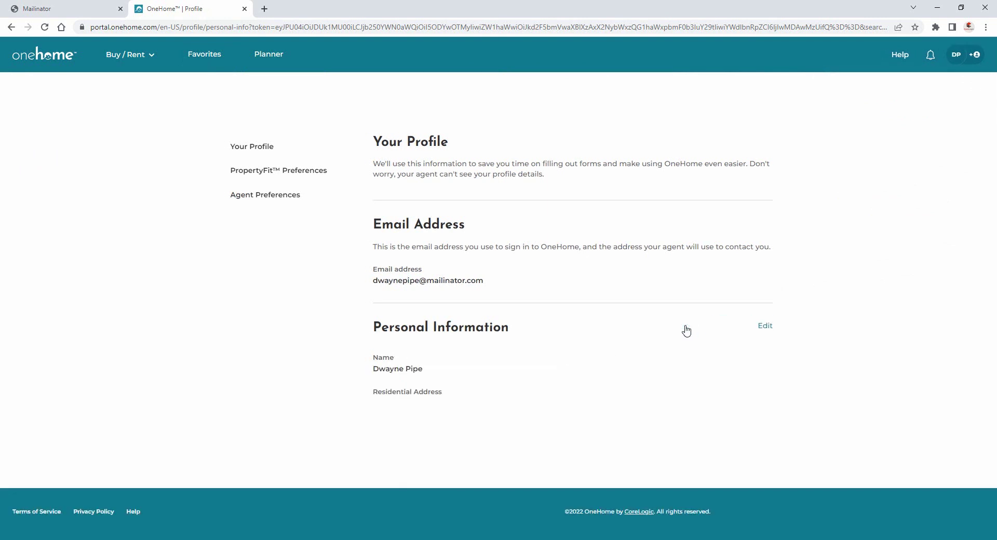
In Agent Preferences, select the other available agent, save, and confirm the switch.
left_click(287, 197)
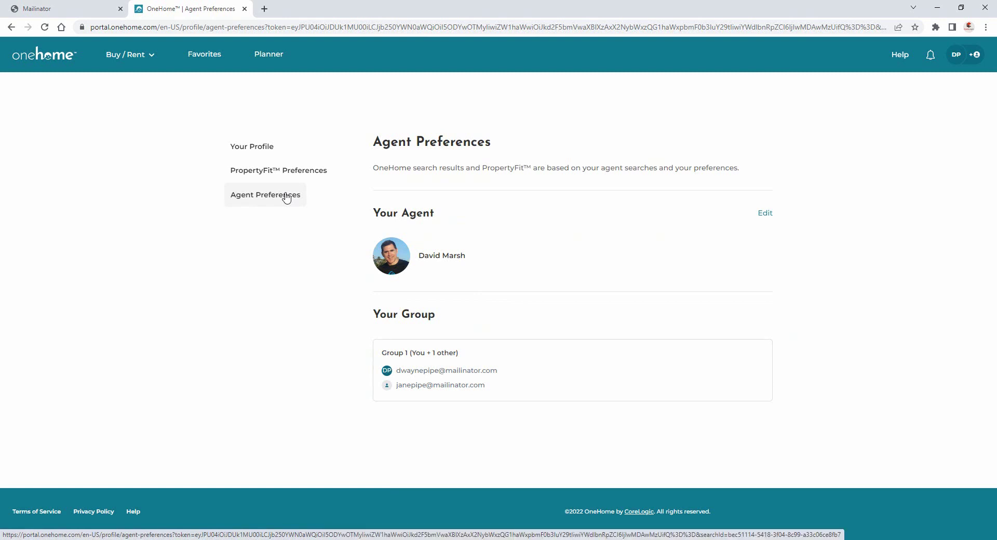
left_click(757, 214)
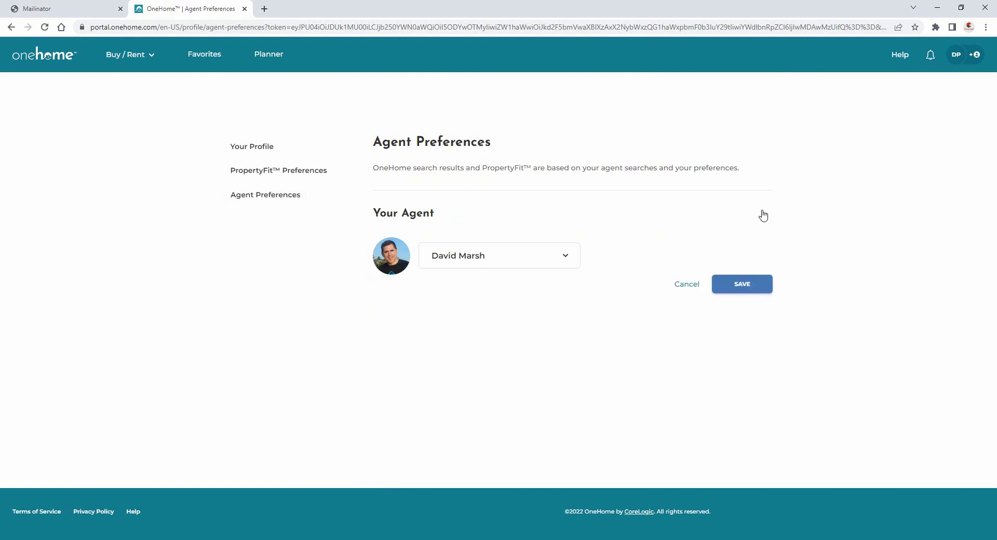
left_click(566, 259)
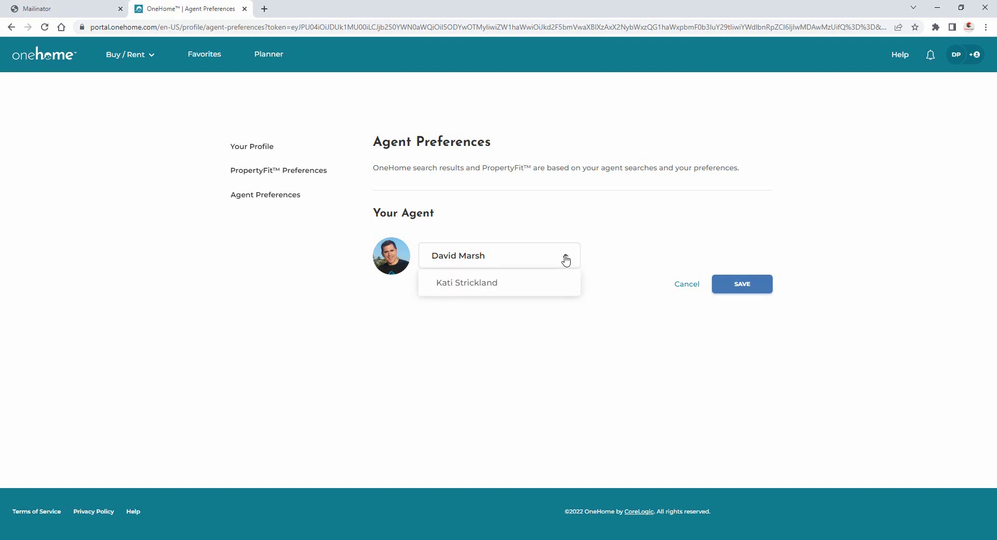
left_click(512, 288)
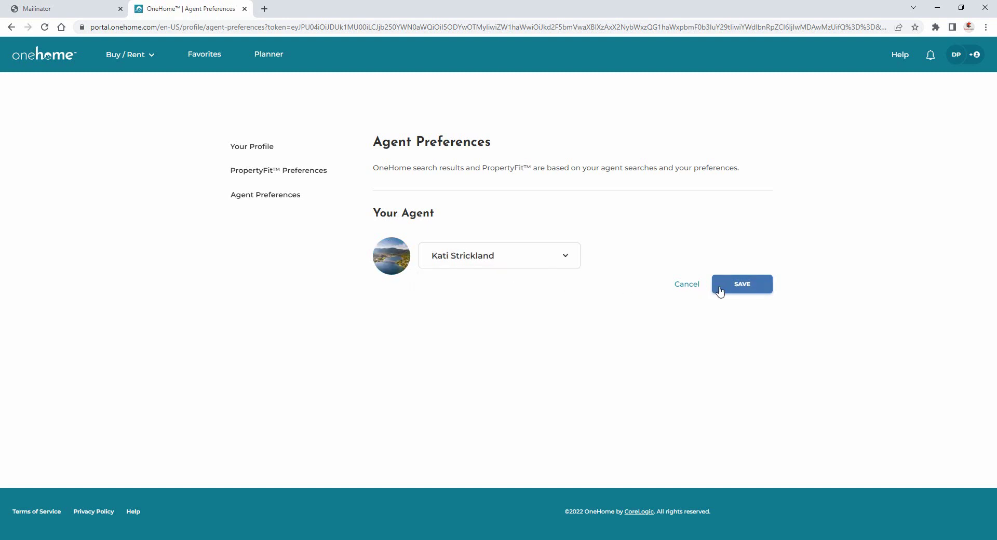
left_click(742, 287)
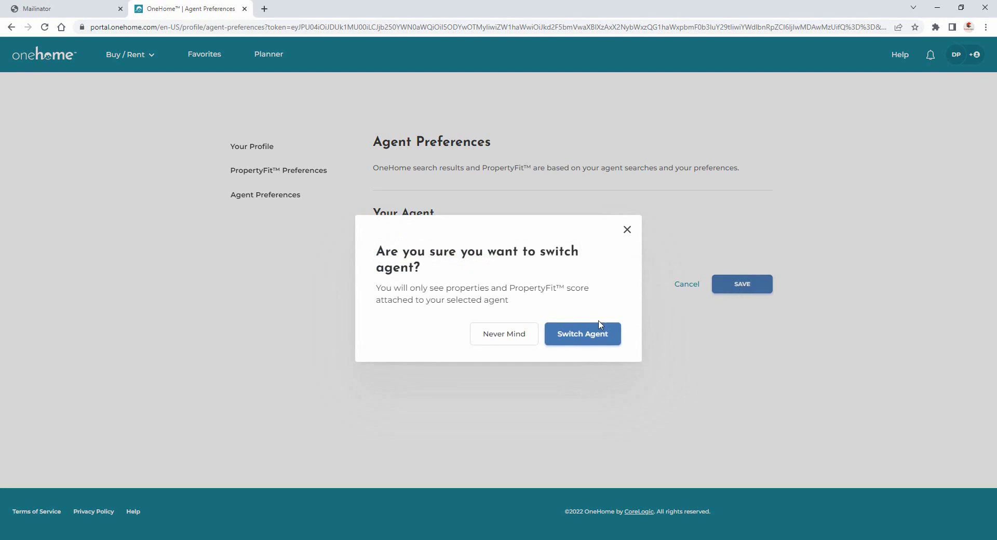
left_click(569, 335)
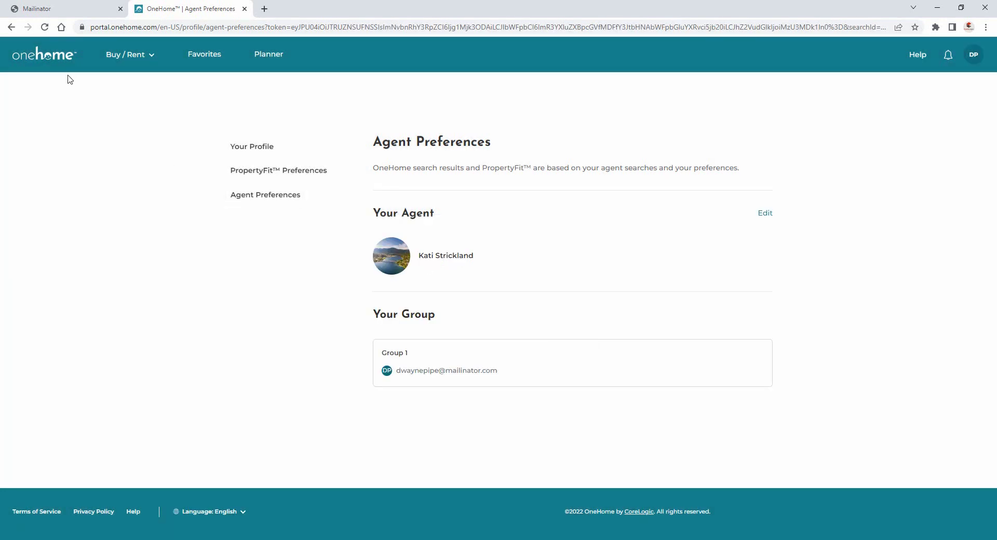
Return to the property map and go to Manage Account's Agent Preferences.
left_click(54, 59)
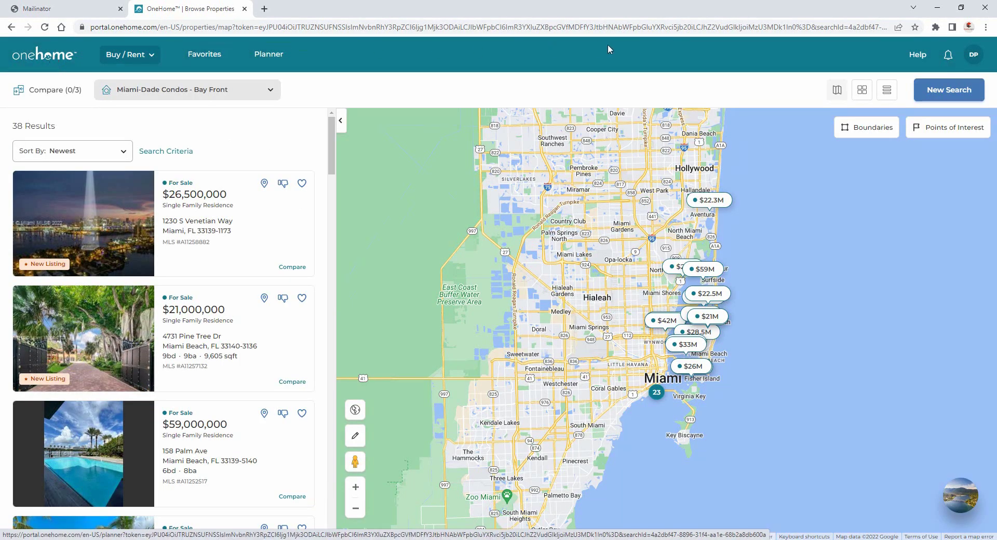
left_click(973, 55)
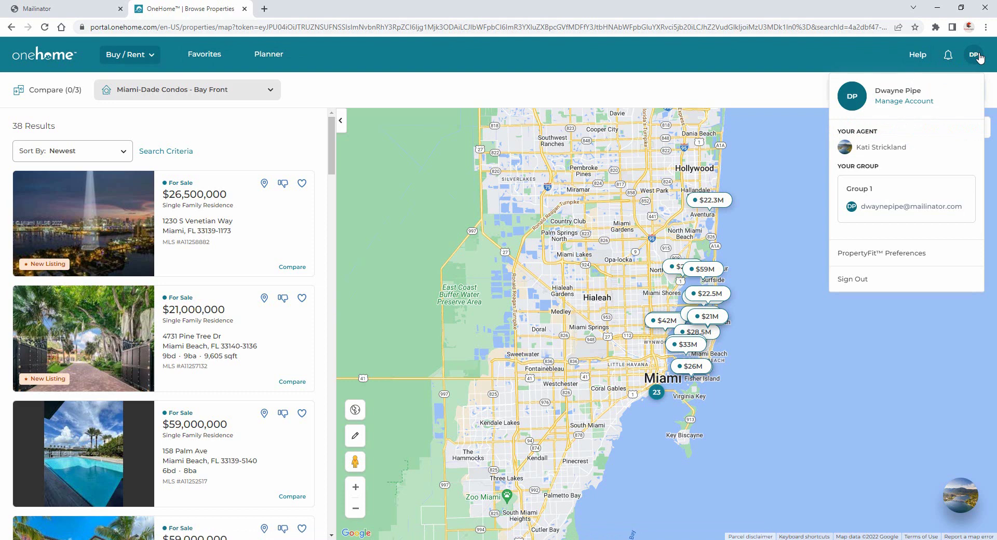
left_click(918, 102)
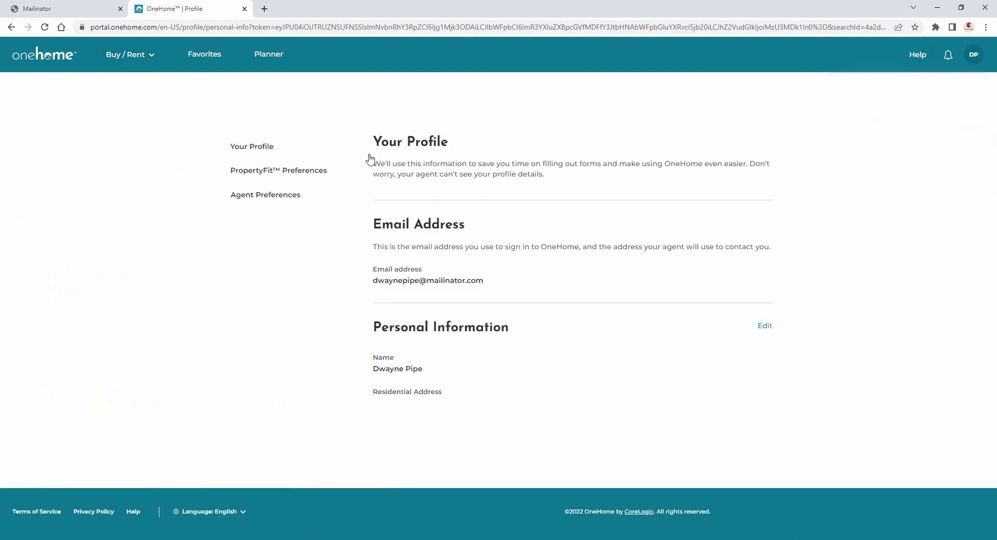
left_click(285, 196)
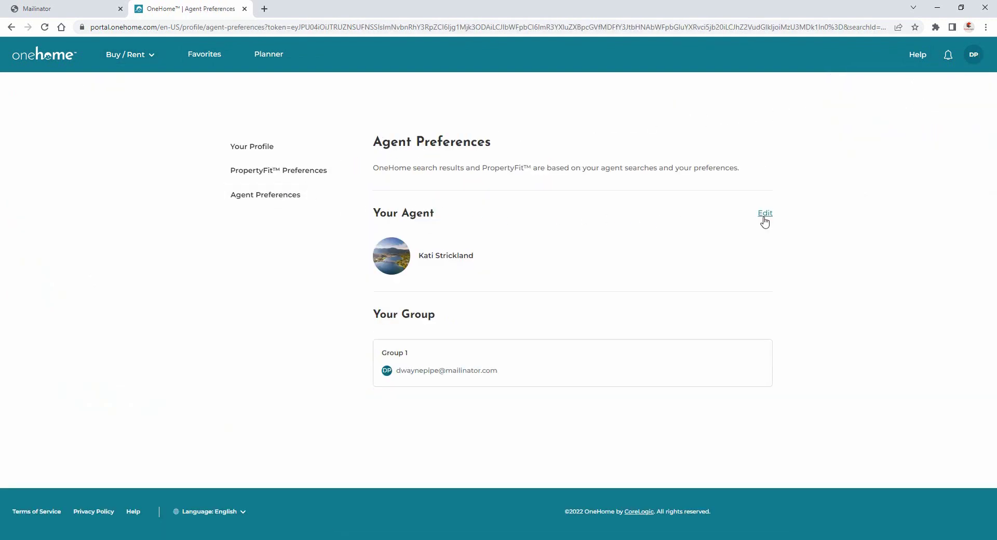
Reassign the original agent, confirm the switch, and open PropertyFit Preferences.
left_click(765, 221)
left_click(507, 256)
left_click(491, 284)
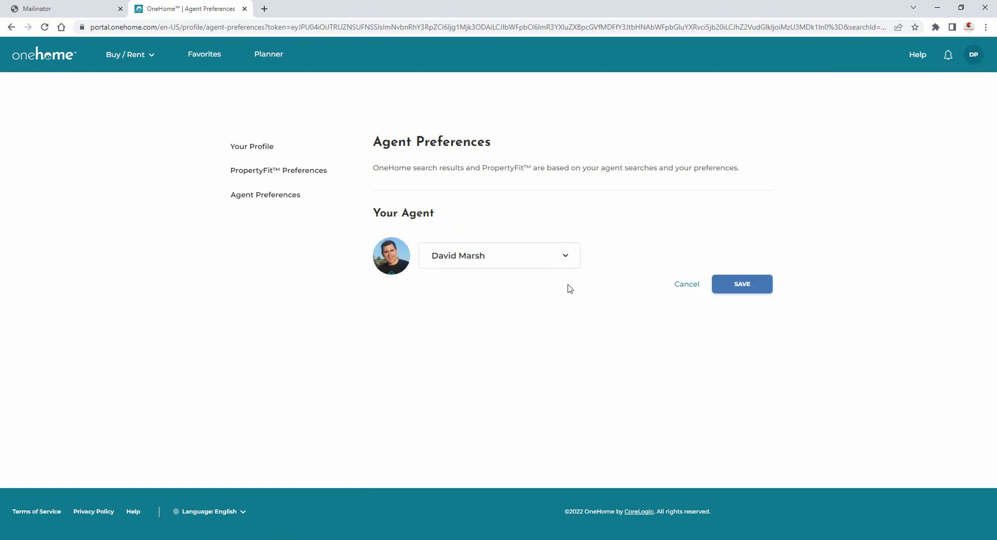
left_click(740, 287)
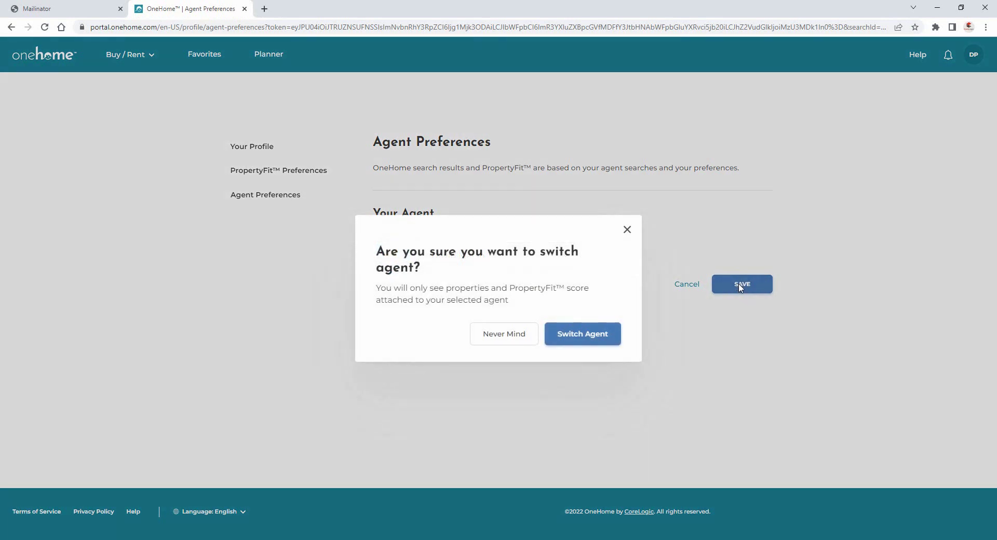
left_click(587, 336)
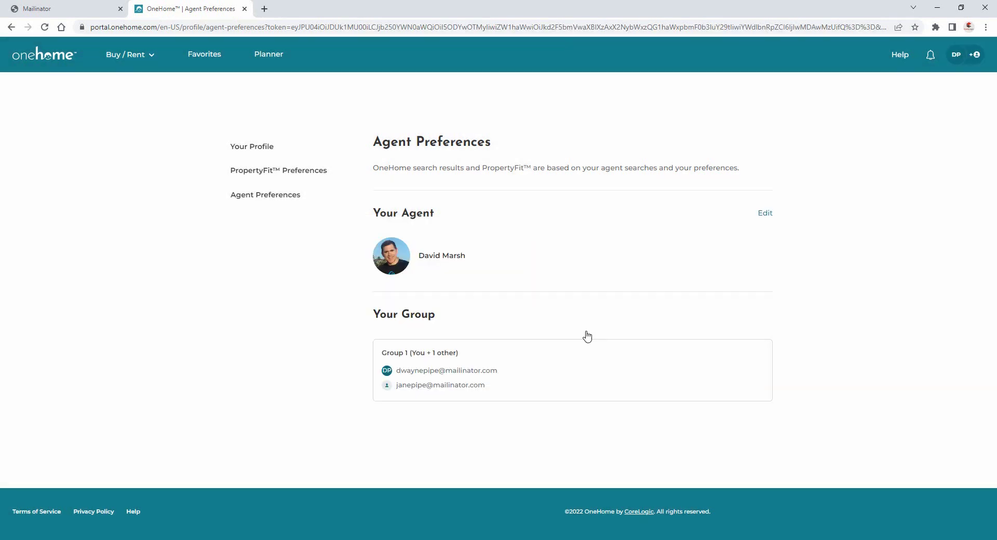
left_click(311, 174)
Answer the seven PropertyFit questions: newer home, outdoor space, open concept, first option, no smart or green home, larger lot.
left_click(400, 229)
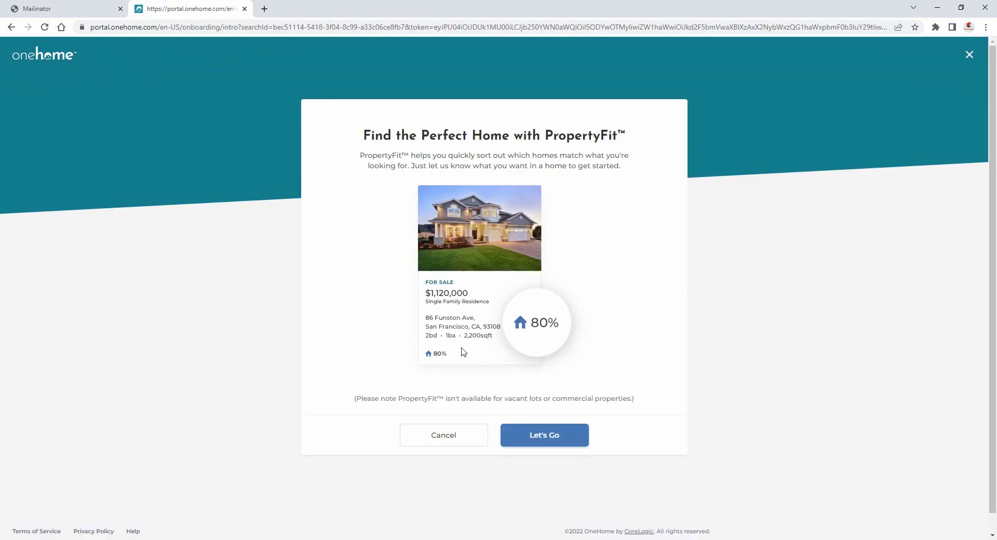
left_click(538, 435)
left_click(408, 352)
left_click(408, 352)
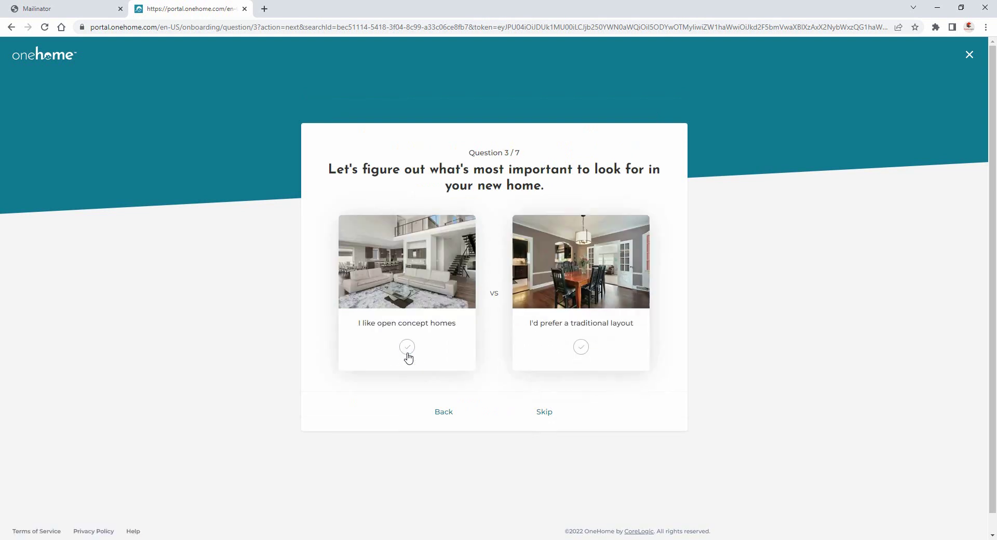
left_click(408, 352)
left_click(408, 353)
left_click(578, 348)
left_click(579, 347)
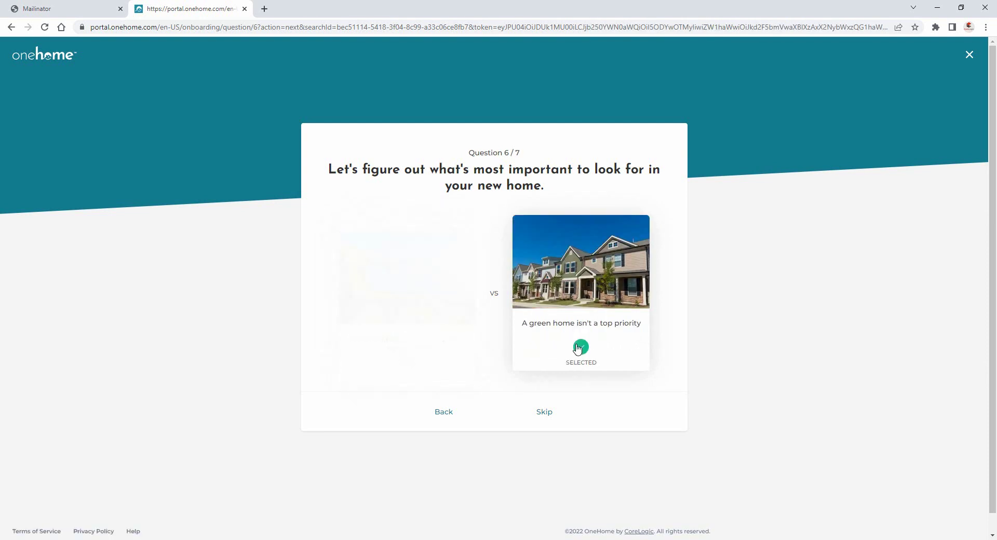
left_click(405, 348)
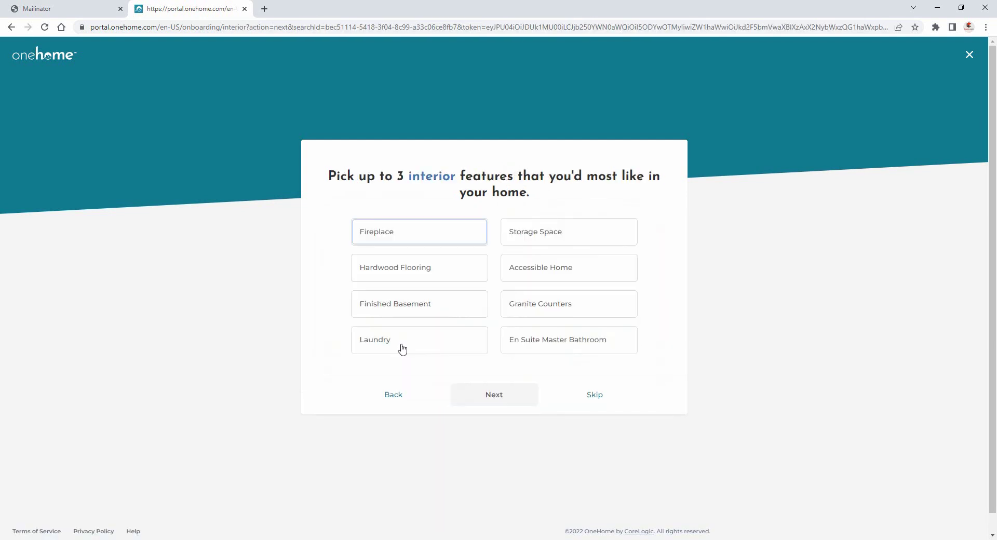
Pick Fireplace, Hardwood Flooring, Storage Space interior features and Garden, Storage, Parking exterior features.
left_click(403, 231)
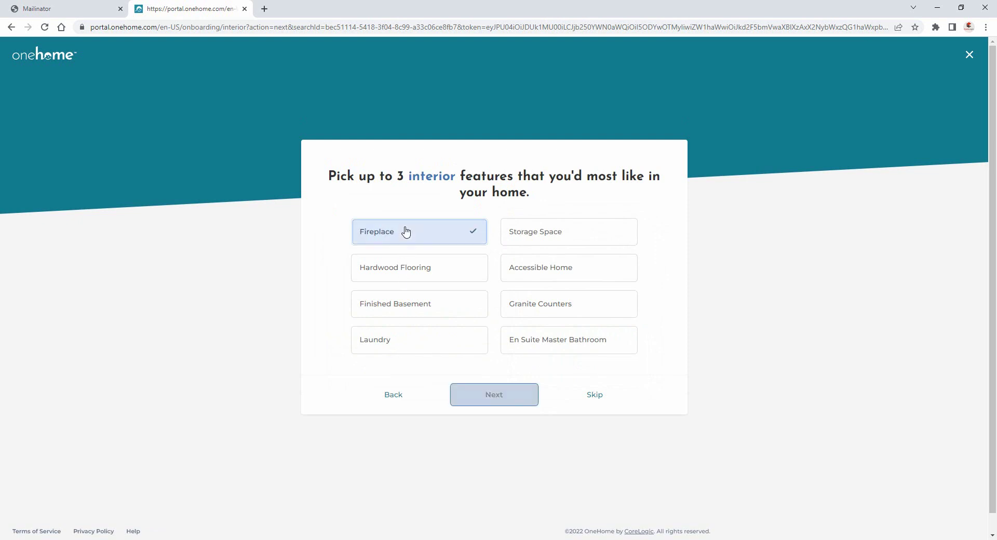
left_click(426, 275)
left_click(572, 240)
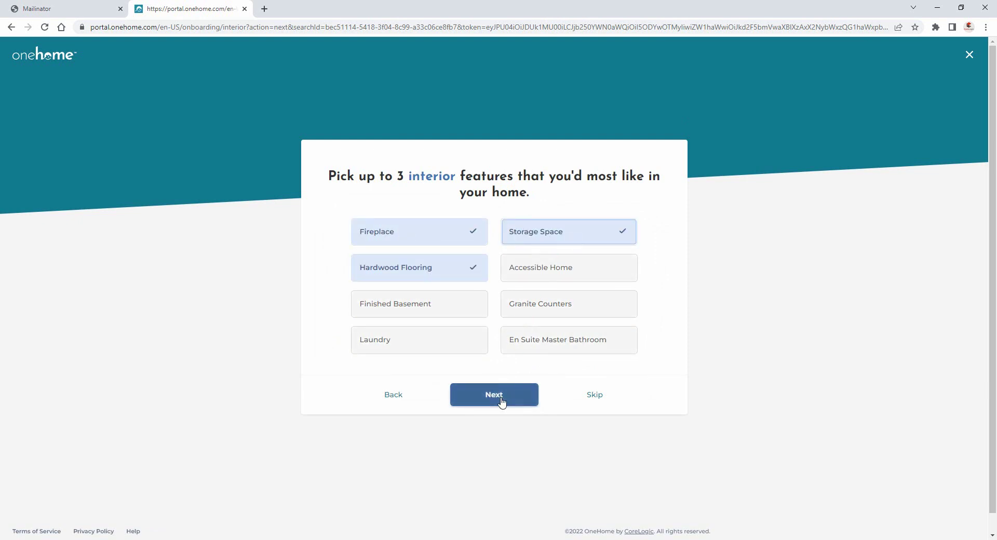
left_click(502, 400)
left_click(572, 241)
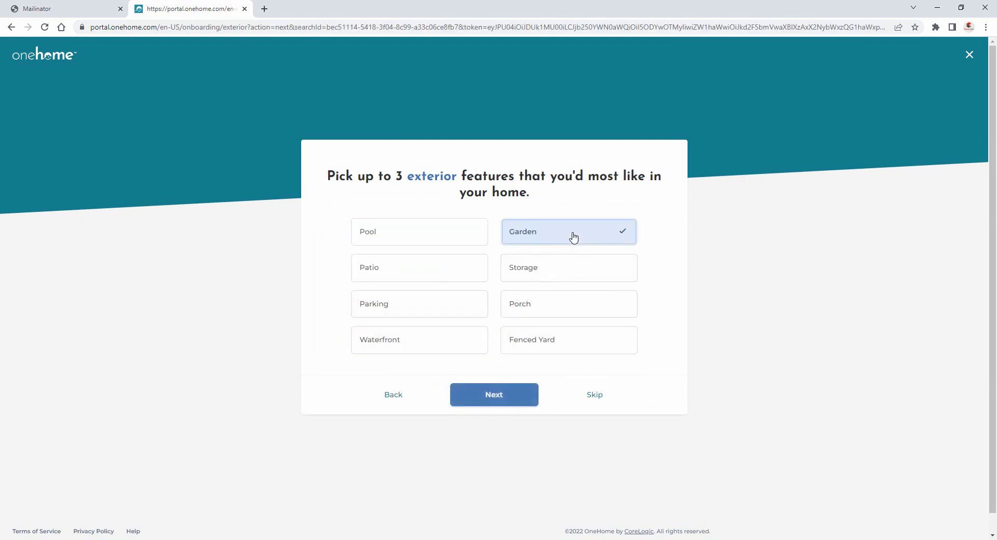
left_click(573, 267)
left_click(455, 310)
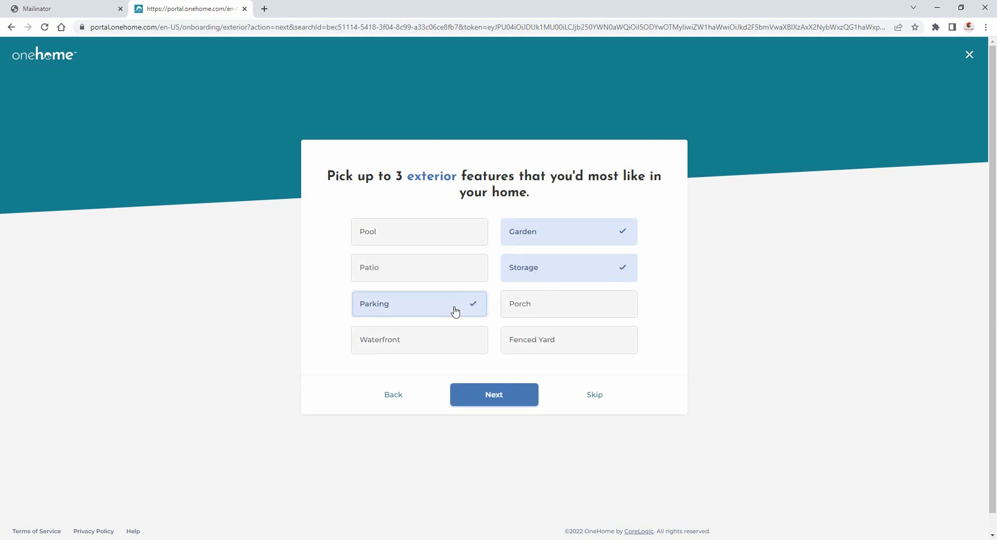
left_click(496, 406)
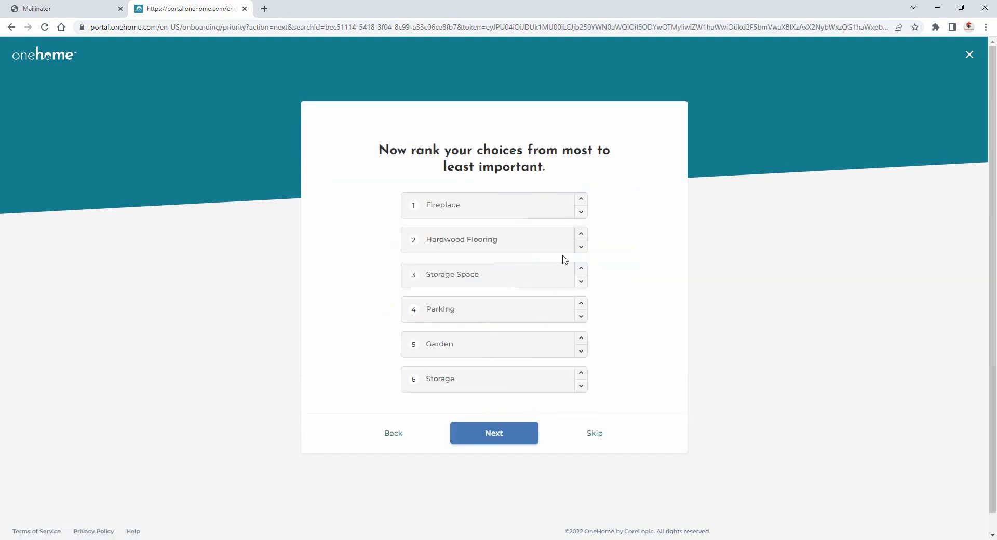
Rank Hardwood Flooring first and Parking above Storage Space, then finish and start exploring.
left_click(581, 232)
left_click(581, 304)
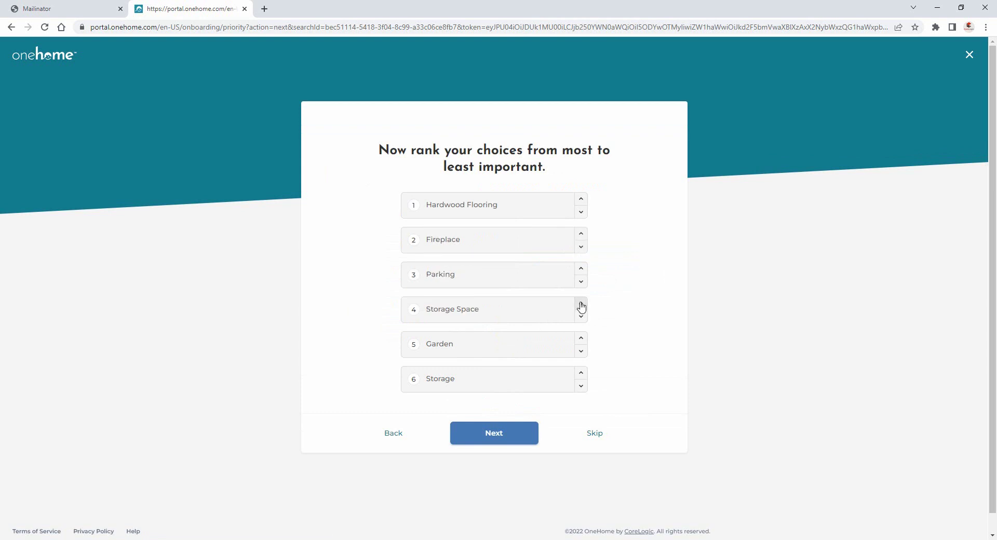
left_click(491, 433)
left_click(496, 393)
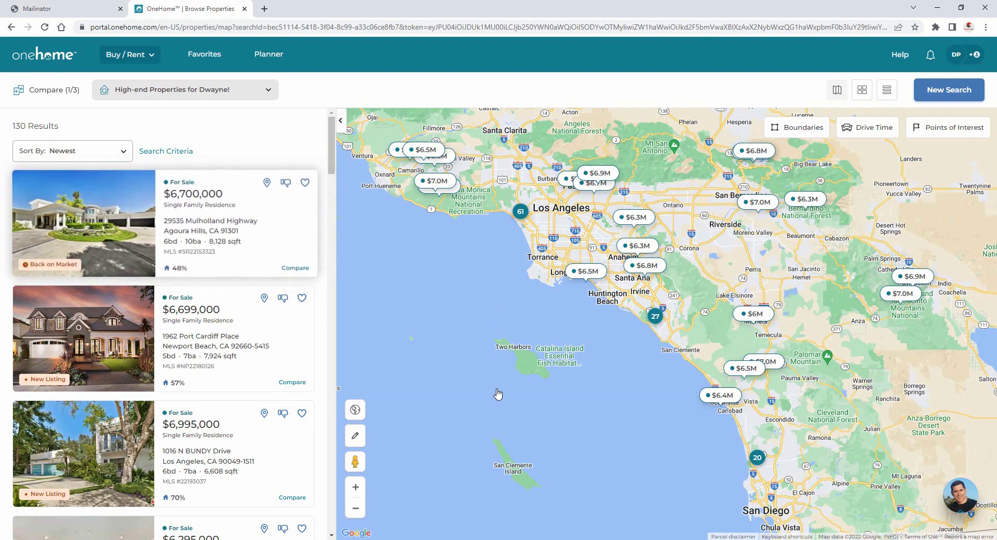
Sort the 130 results by PropertyFit Score and show the agent's contact card.
left_click(97, 156)
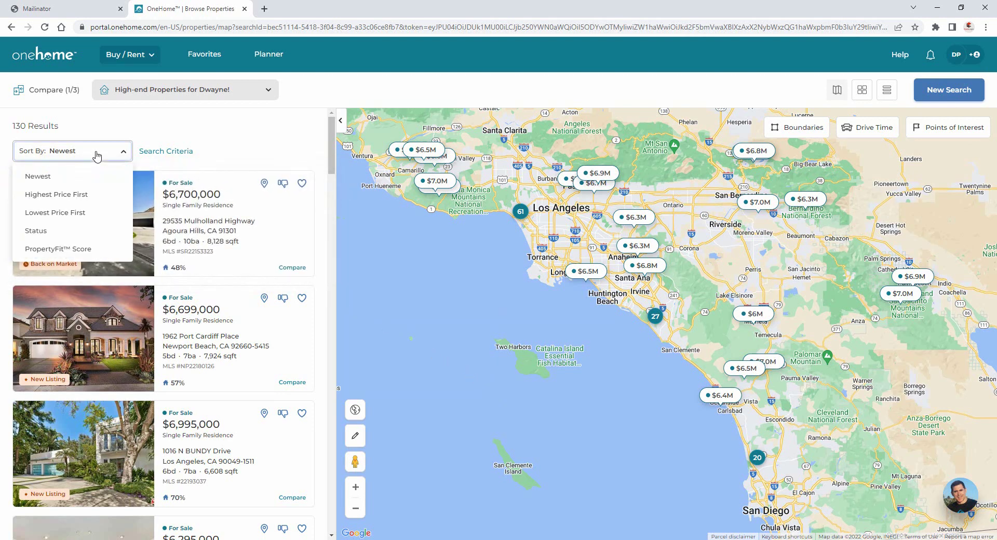
left_click(78, 249)
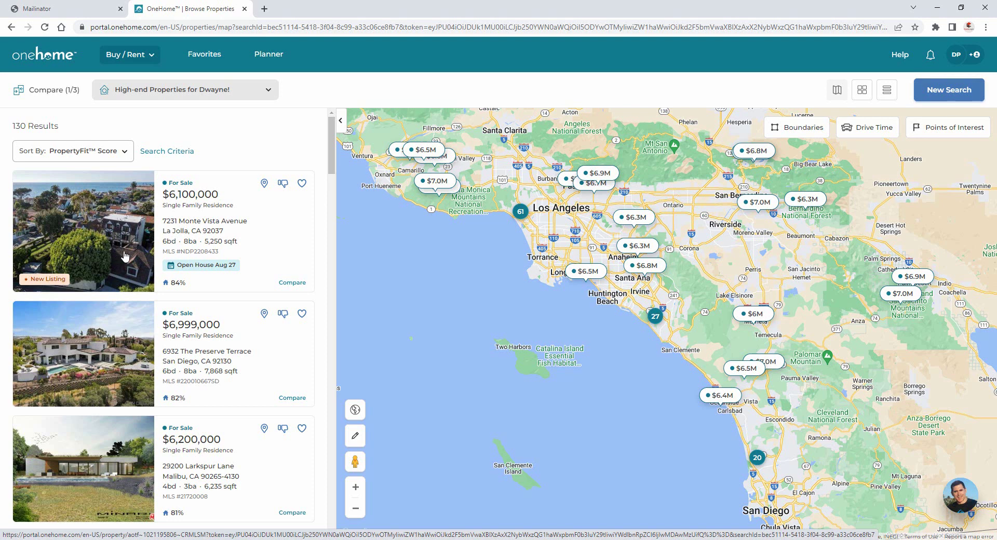
left_click(961, 496)
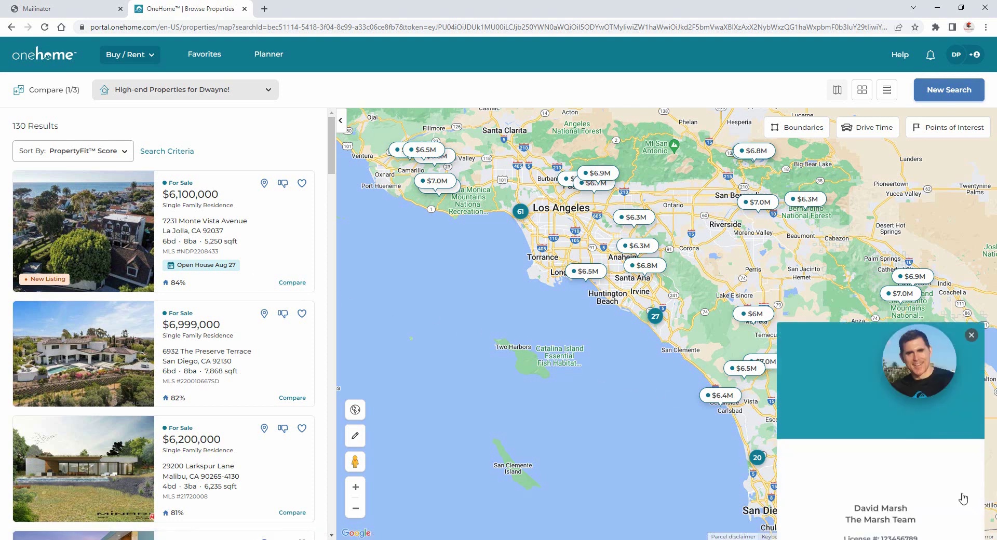